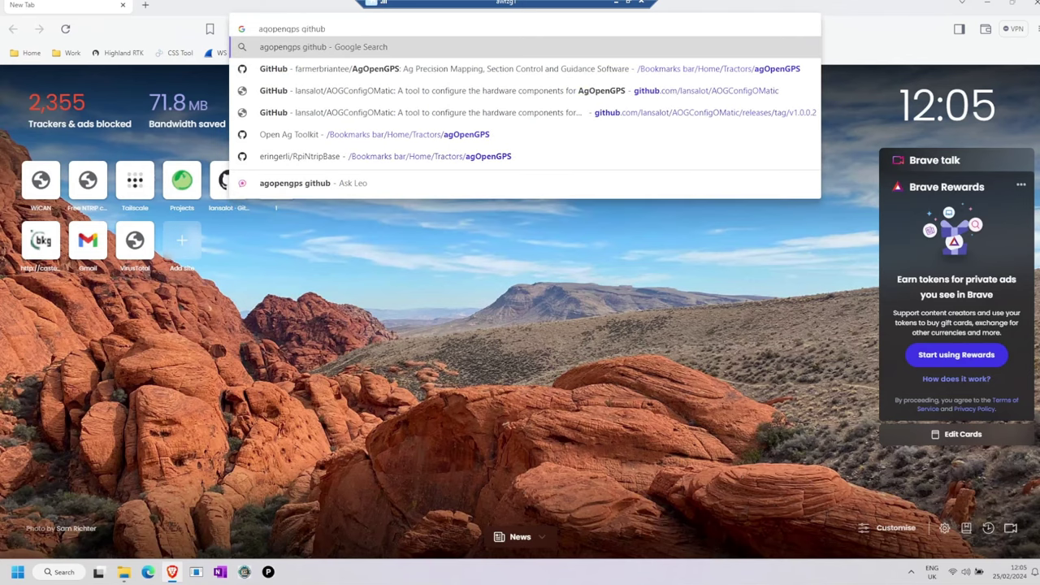
# Step: Download AgOpenGPS.zip from the farmerbriantee/AgOpenGPS release 6.0.9 into Downloads
pyautogui.press('Return')
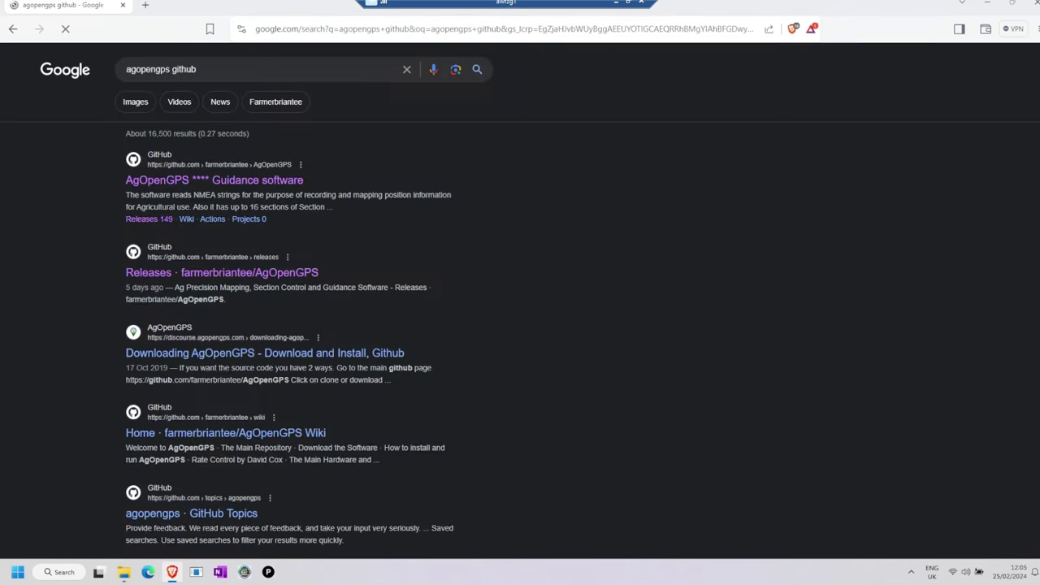
pyautogui.click(286, 184)
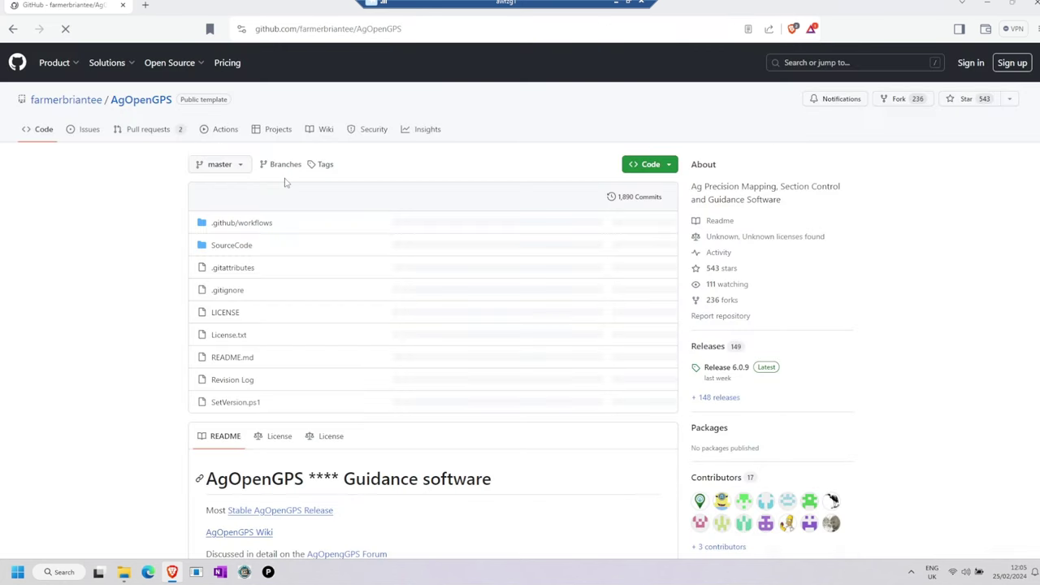
pyautogui.click(709, 347)
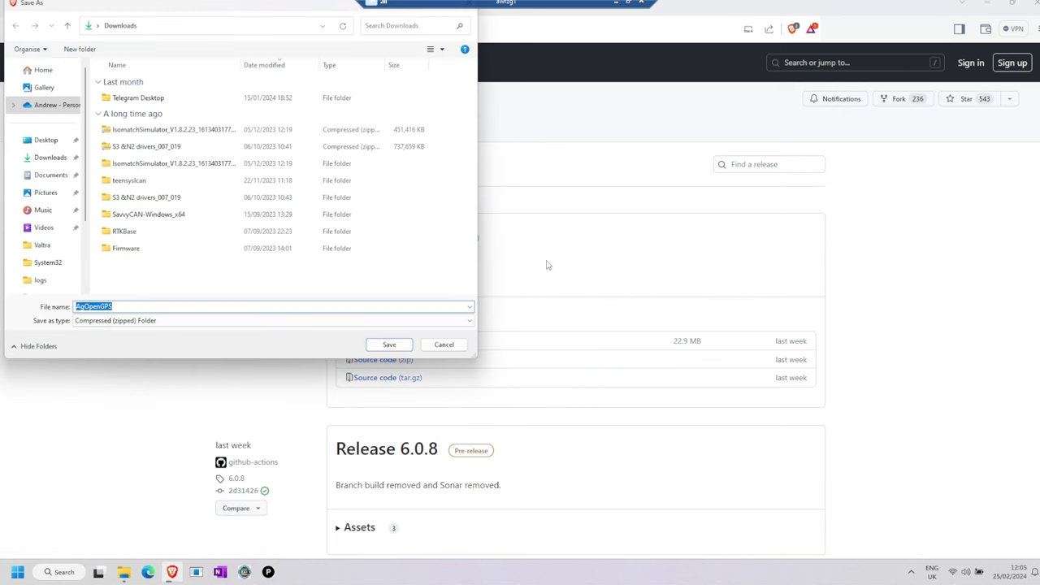
pyautogui.click(398, 348)
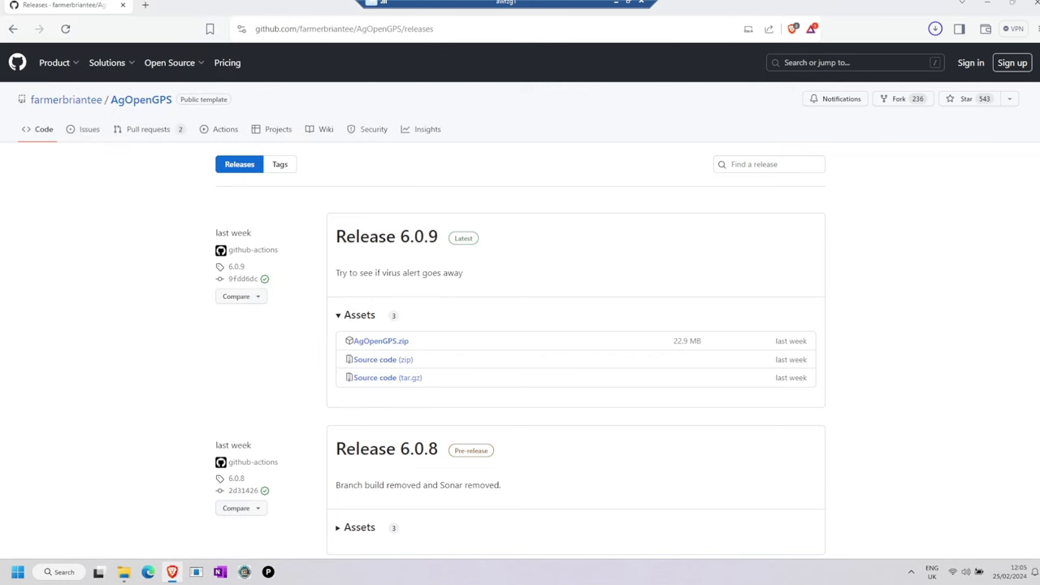
# Step: Search 'github lansalot' and open the lansalot AOGConfigOMatic repository
pyautogui.hotkey('ctrl', 'l')
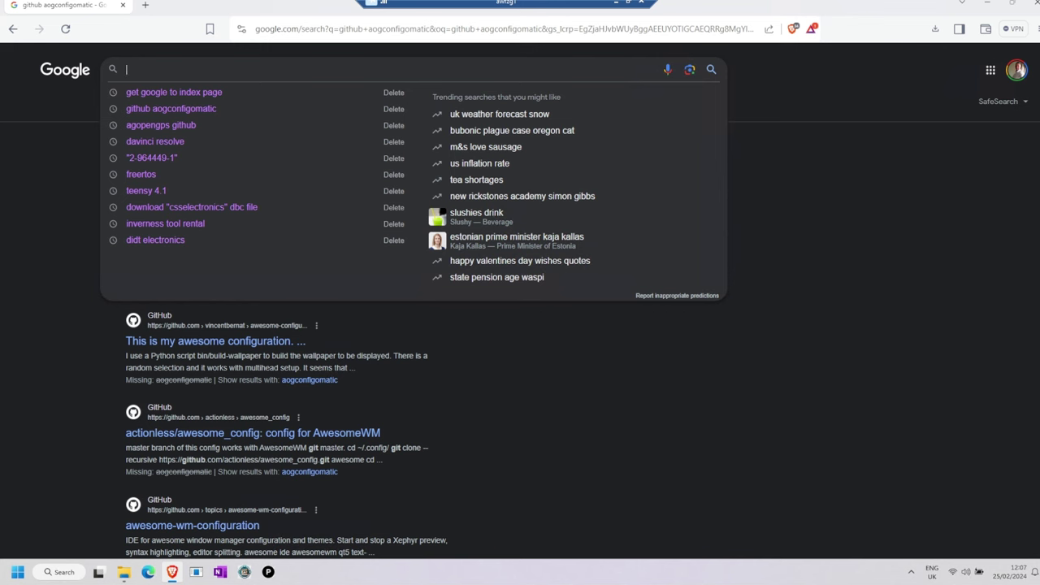
pyautogui.write('github lansalot')
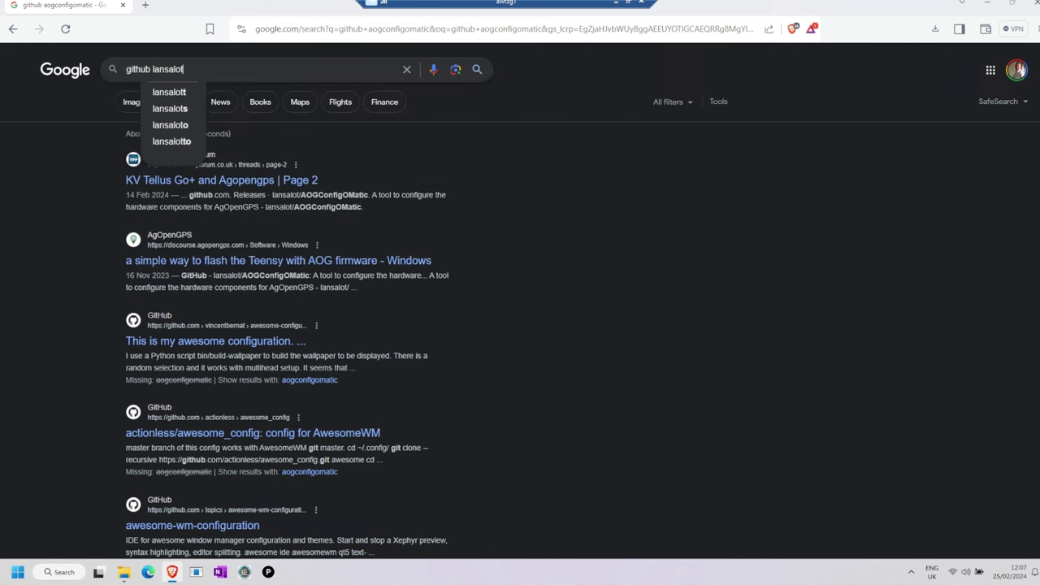
pyautogui.press('Return')
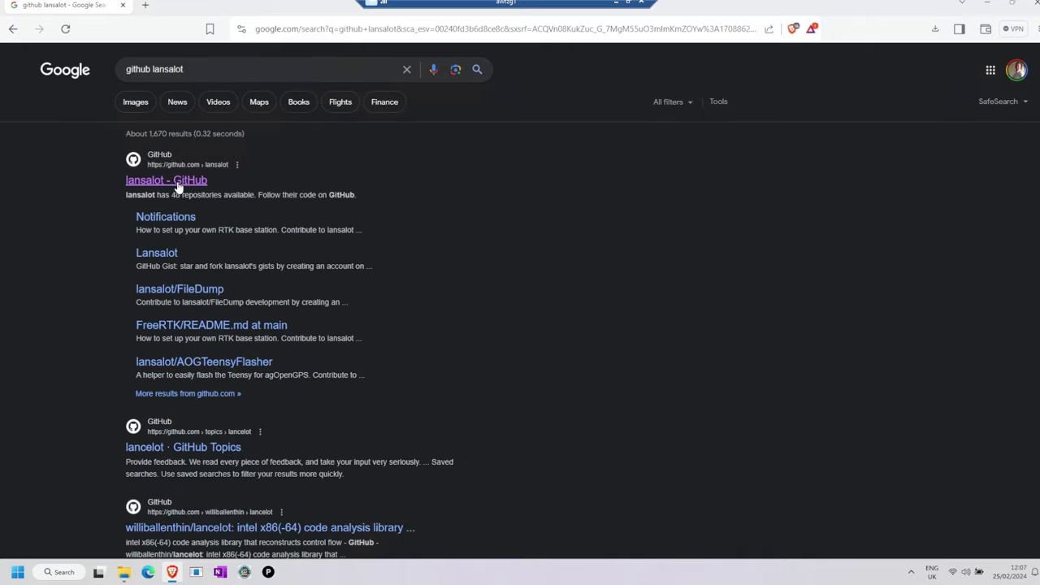
pyautogui.click(178, 186)
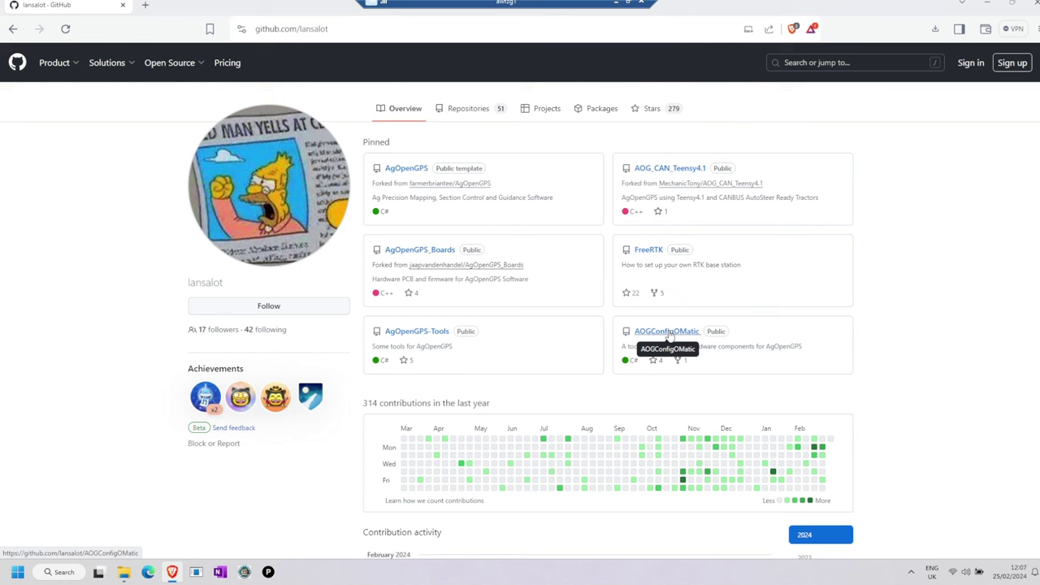
pyautogui.click(667, 332)
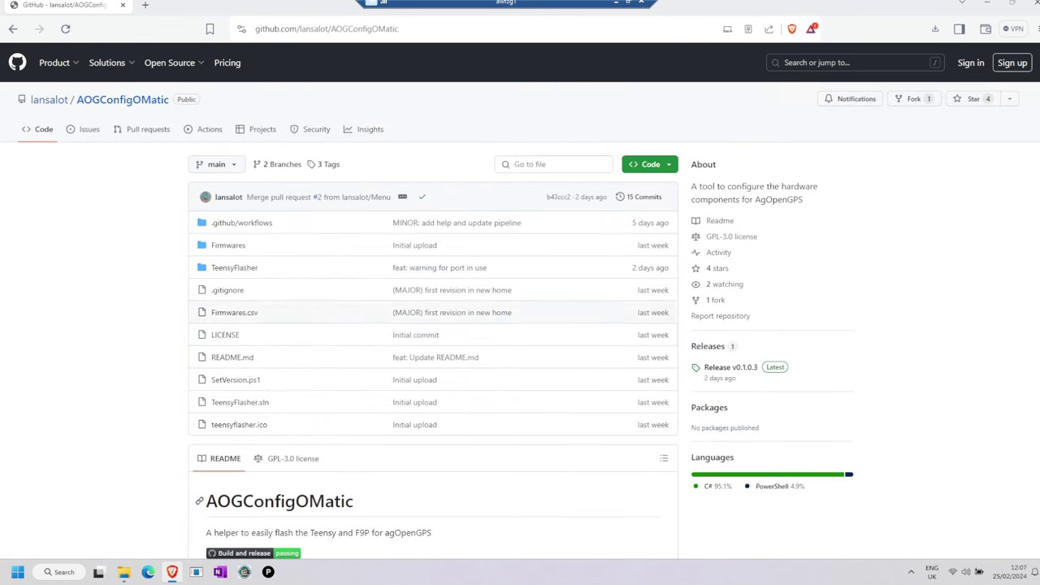
# Step: Save AOGConfigOMatic.zip from release v0.1.0.3, confirm the download, and minimize the browser
pyautogui.click(708, 347)
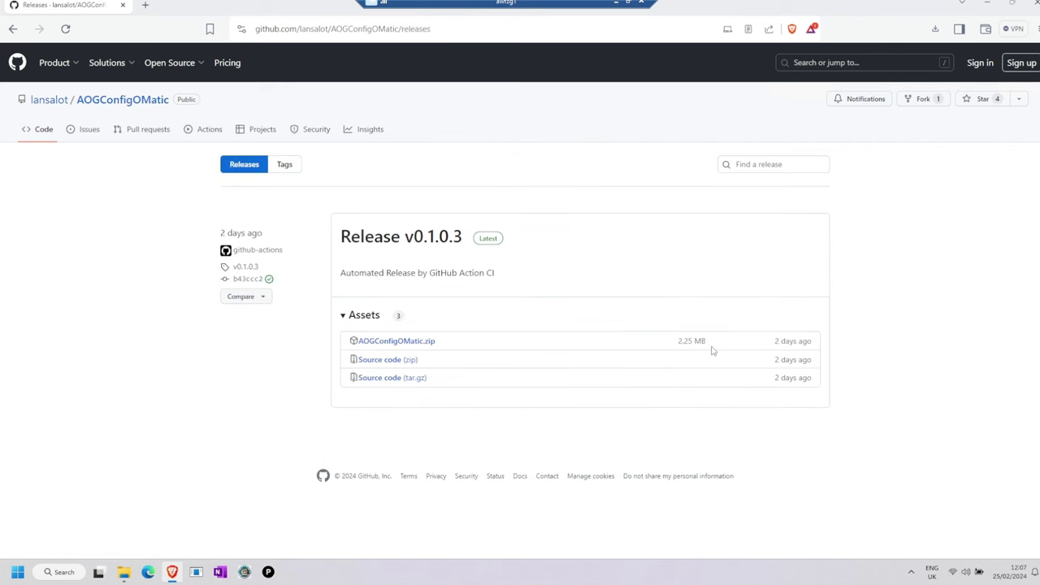
pyautogui.click(403, 345)
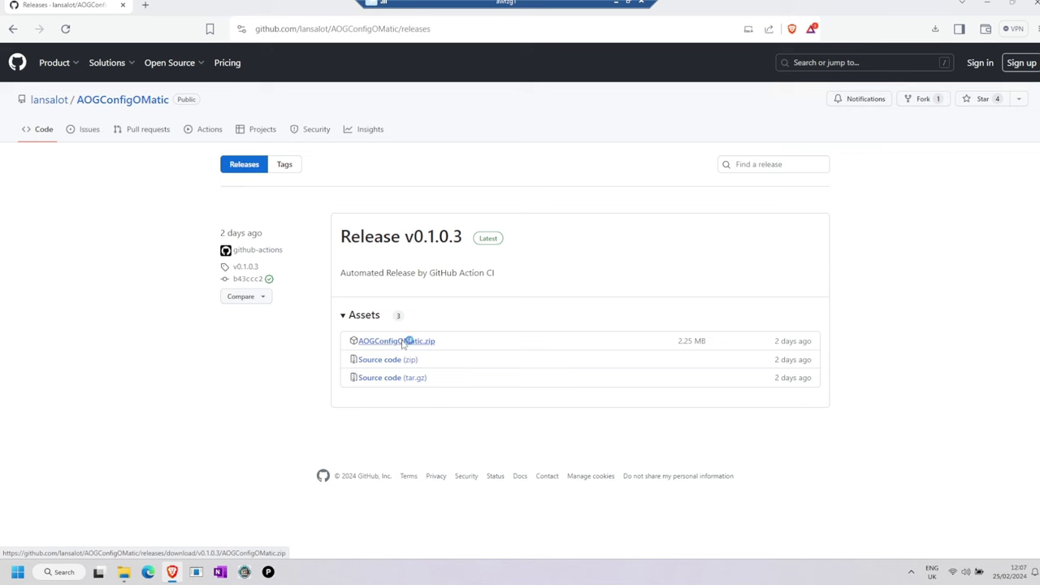
pyautogui.click(389, 345)
pyautogui.click(935, 28)
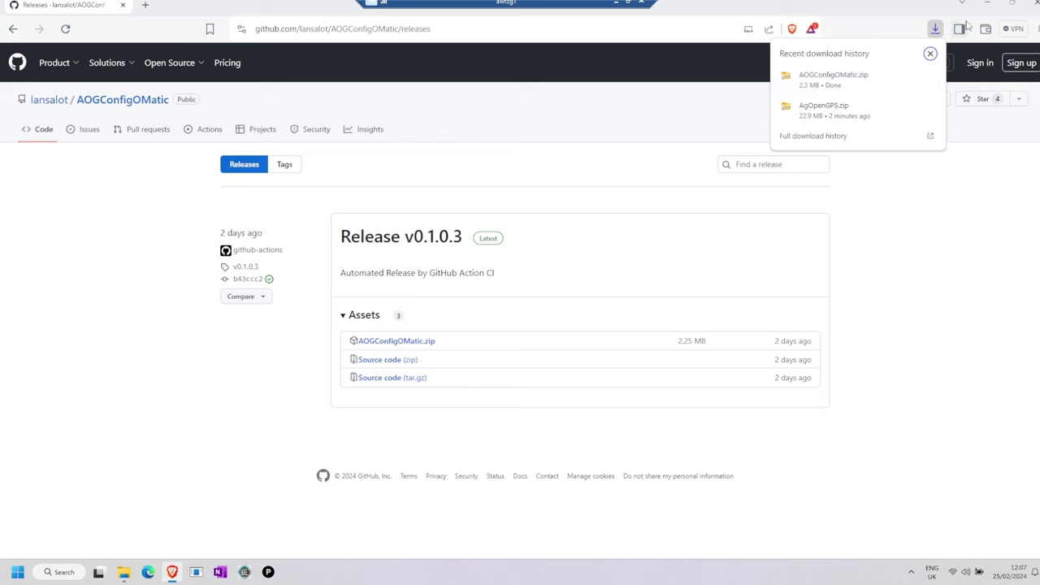
pyautogui.click(988, 5)
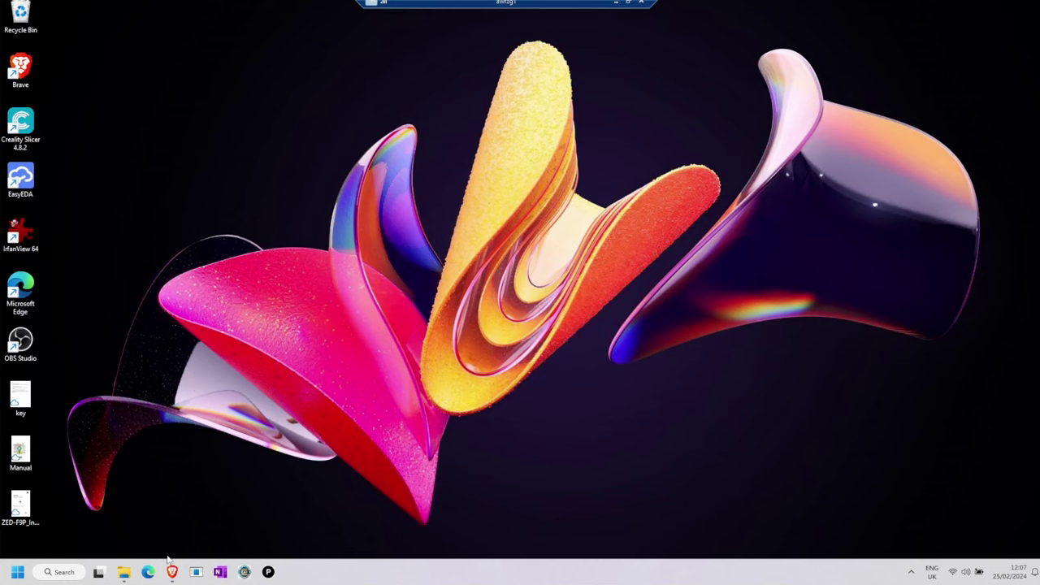
# Step: In the Downloads folder, unblock AgOpenGPS.zip through its Properties
pyautogui.click(123, 572)
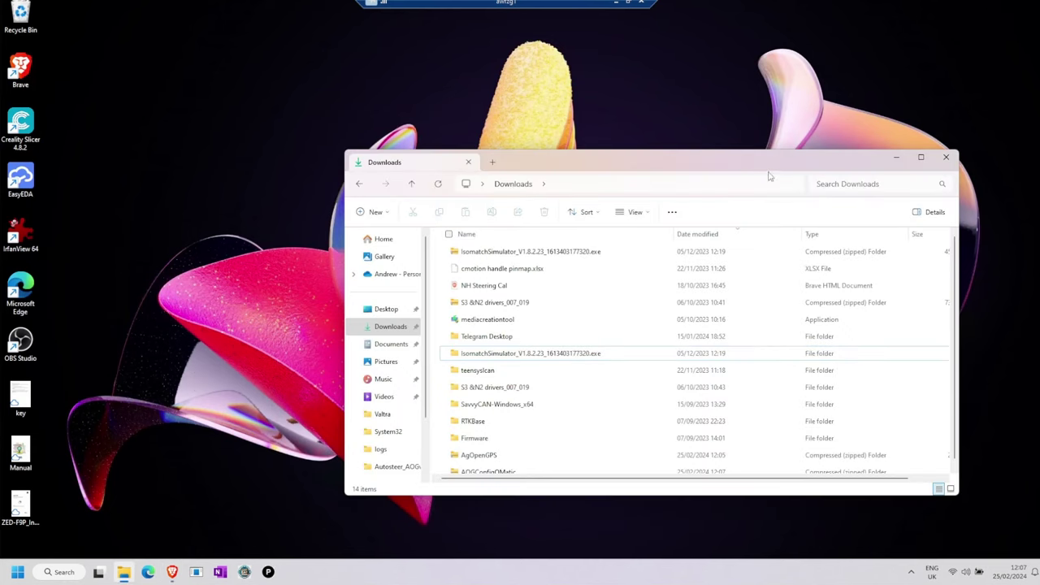
pyautogui.moveTo(773, 151); pyautogui.dragTo(783, 19)
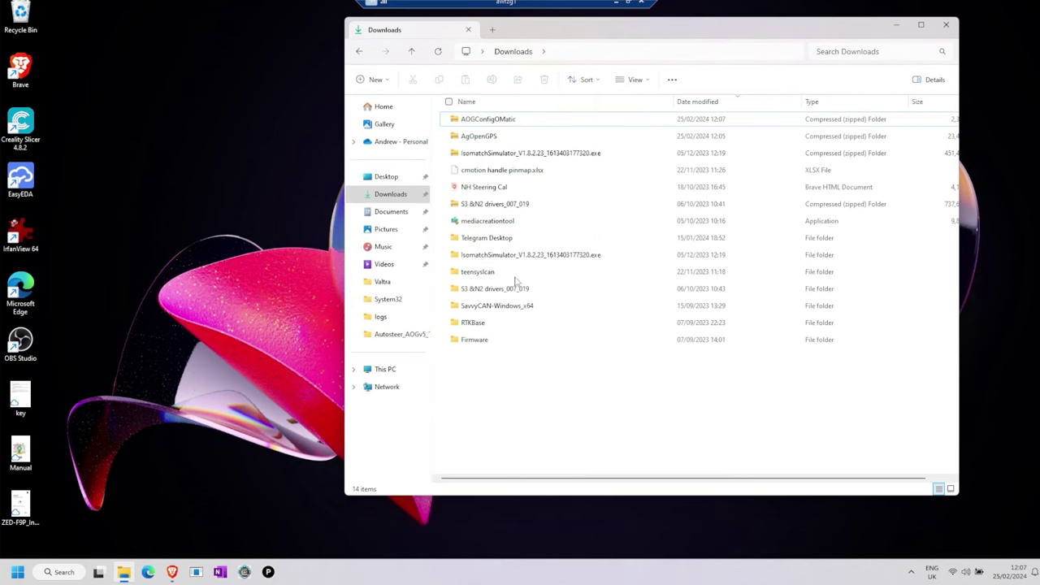
pyautogui.click(480, 137)
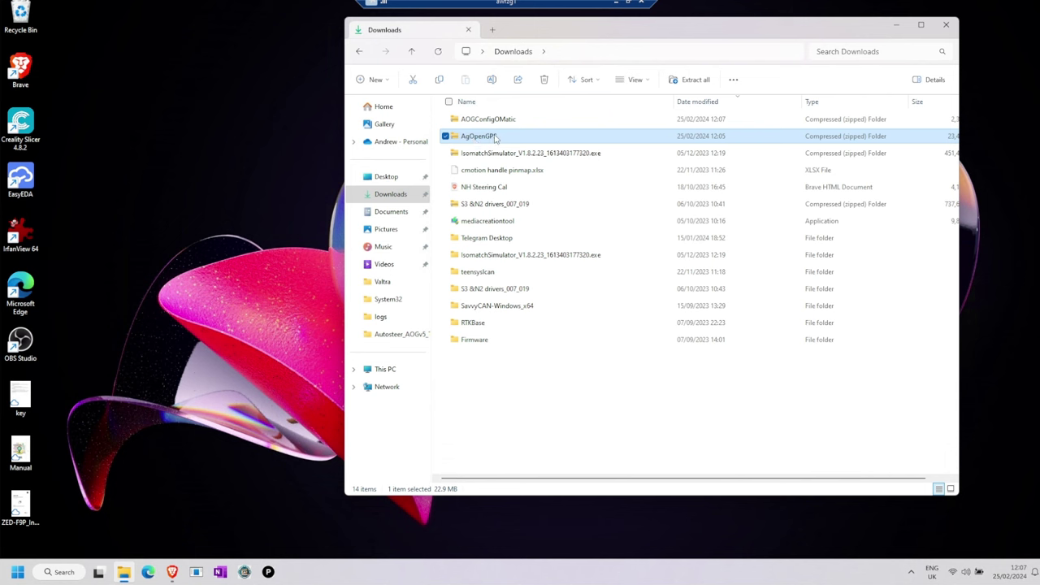
pyautogui.rightClick(490, 138)
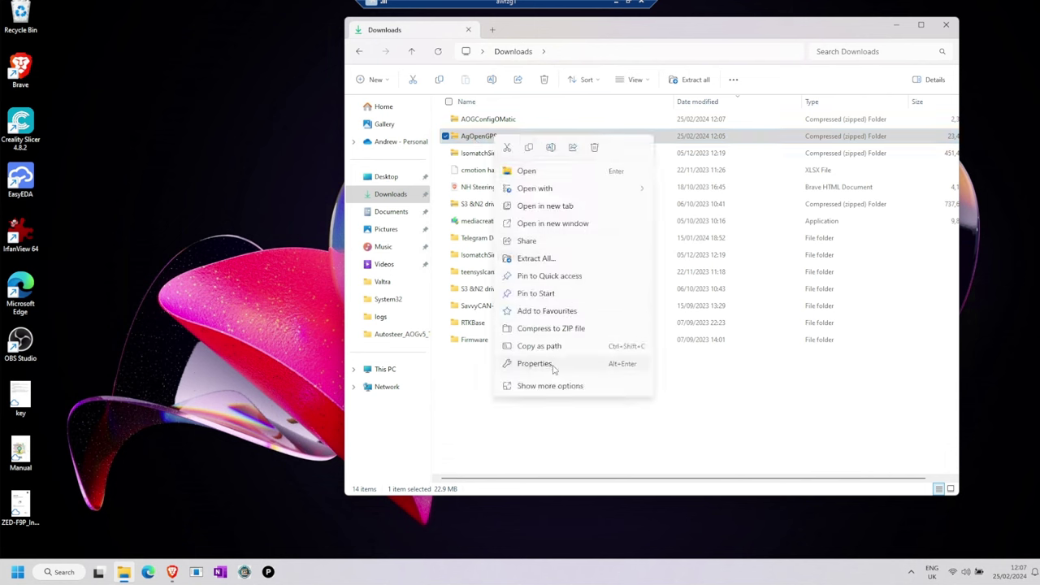
pyautogui.click(553, 370)
pyautogui.click(493, 318)
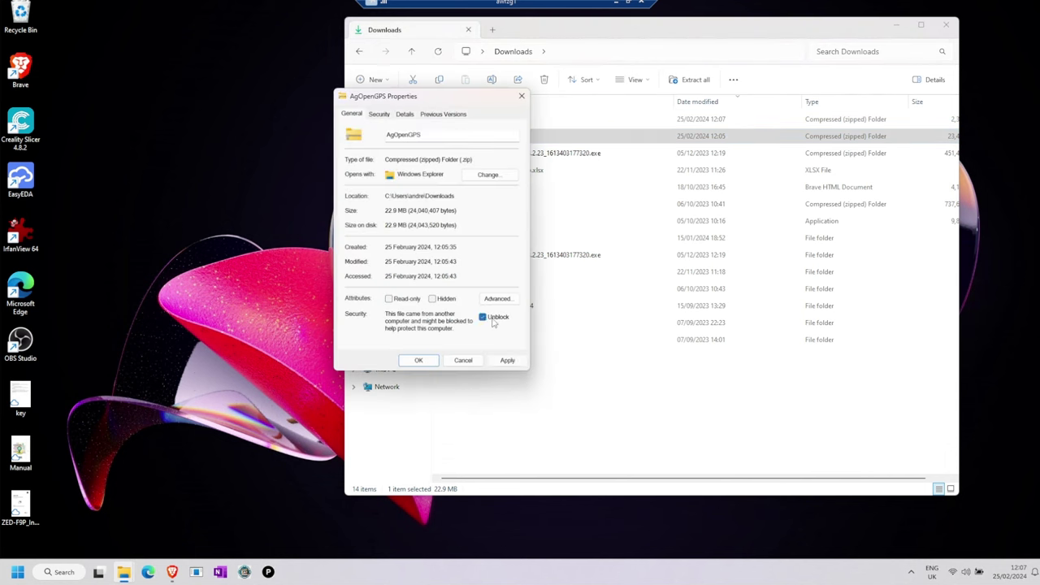
pyautogui.click(417, 360)
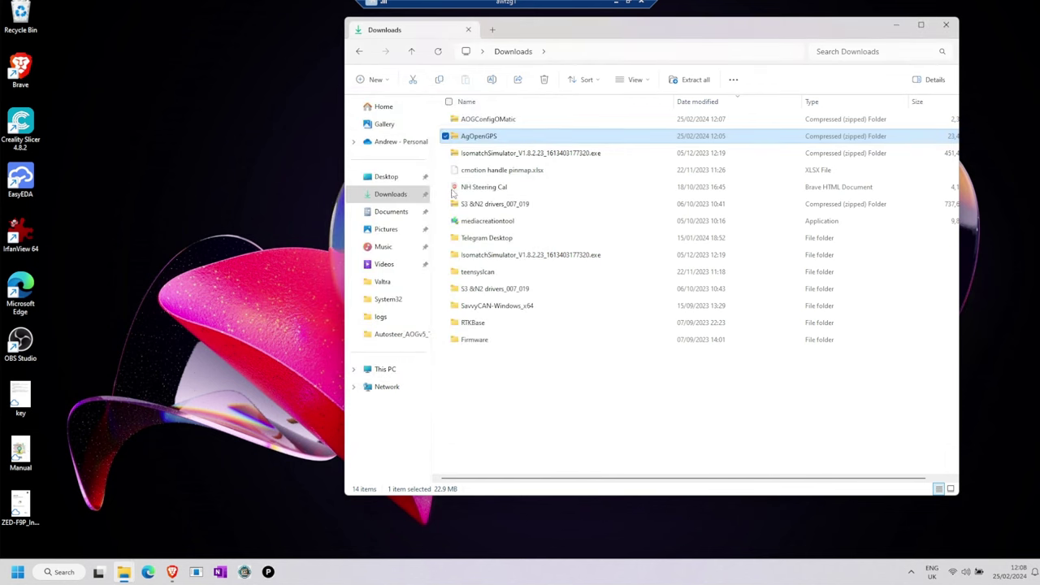
# Step: Unblock AOGConfigOMatic.zip through its Properties and apply the change
pyautogui.click(496, 120)
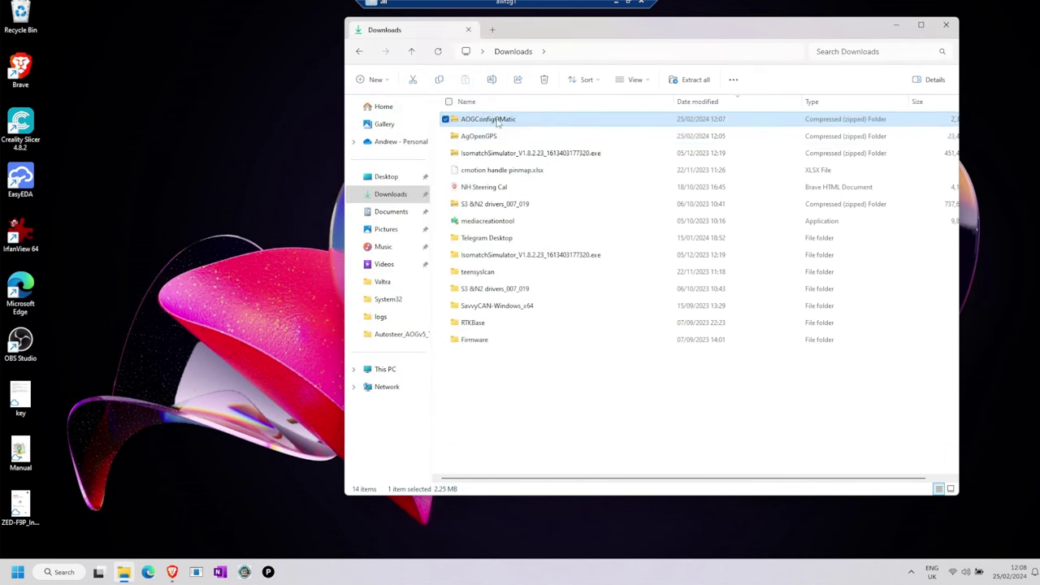
pyautogui.rightClick(497, 121)
pyautogui.click(555, 355)
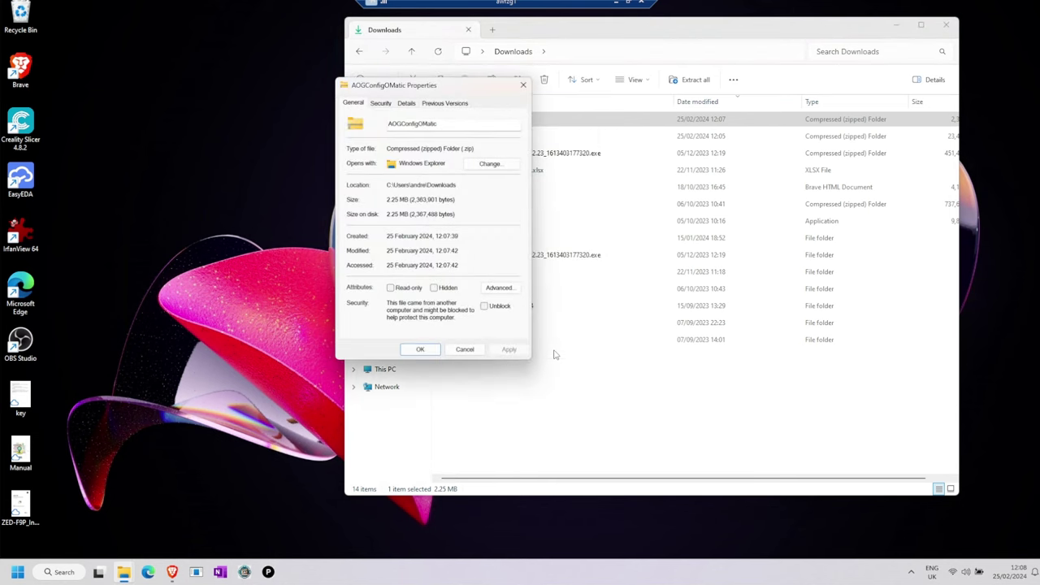
pyautogui.click(485, 307)
pyautogui.click(420, 349)
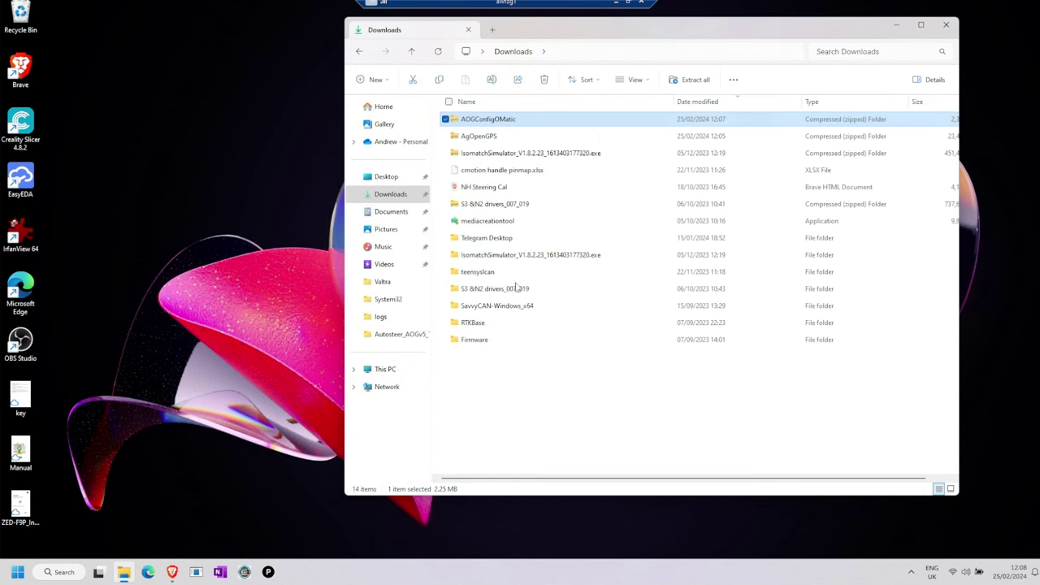
# Step: Extract AOGConfigOMatic.zip and AgOpenGPS.zip, each into its own folder in Downloads
pyautogui.click(696, 80)
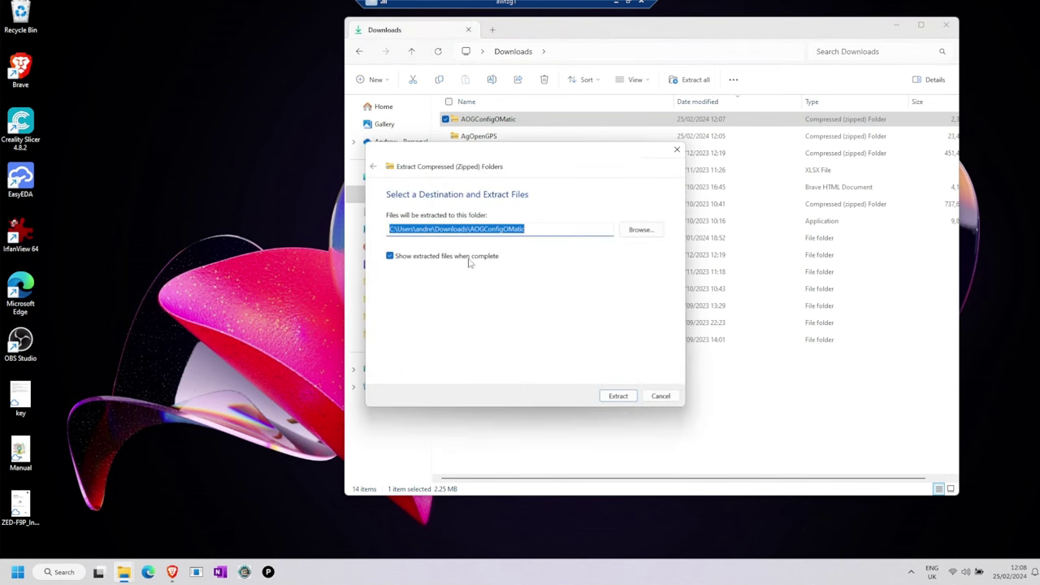
pyautogui.click(615, 398)
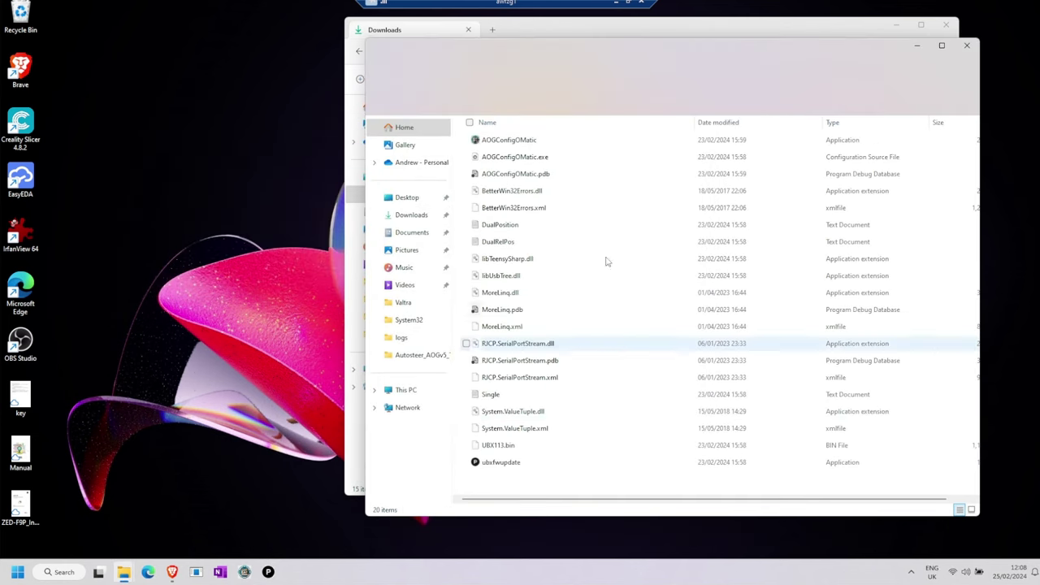
pyautogui.moveTo(787, 53); pyautogui.dragTo(515, 231)
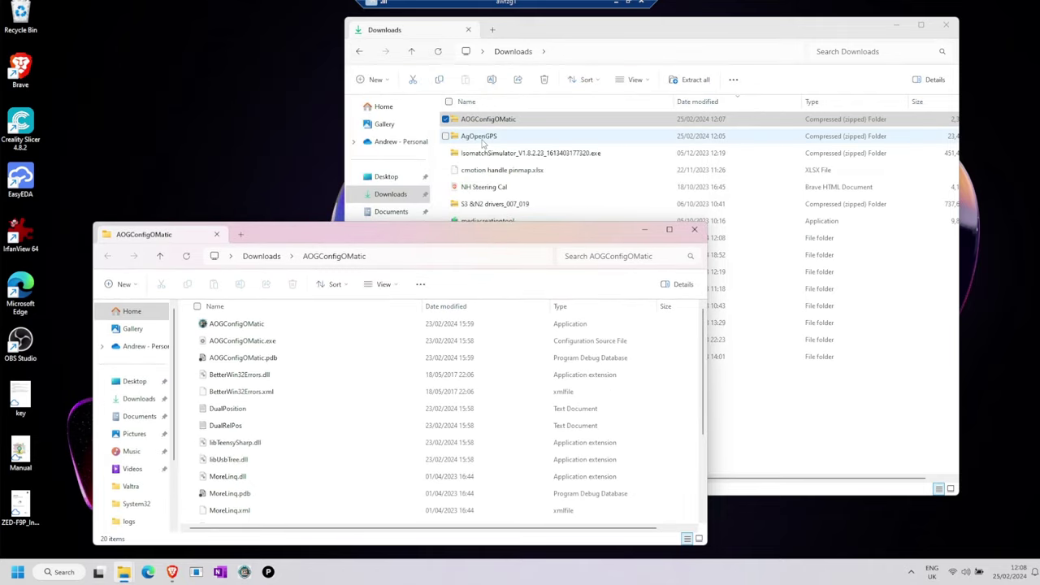
pyautogui.click(482, 138)
pyautogui.rightClick(484, 140)
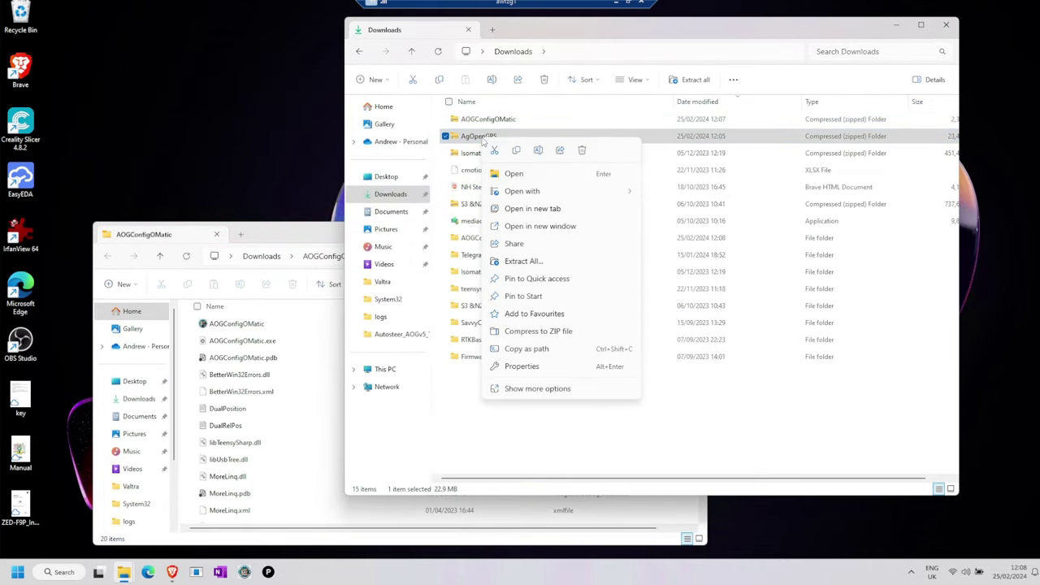
pyautogui.click(521, 263)
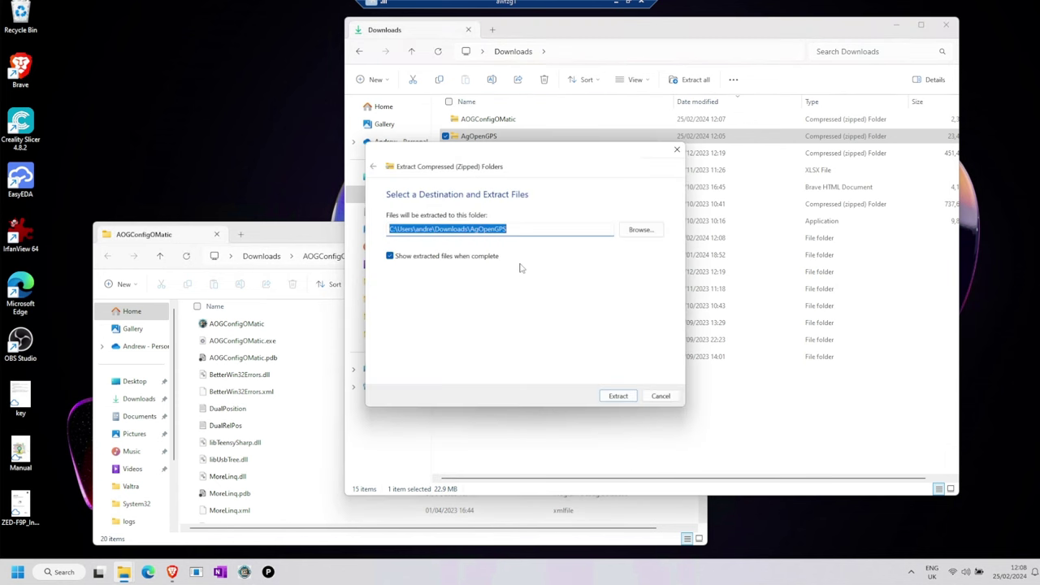
pyautogui.click(618, 395)
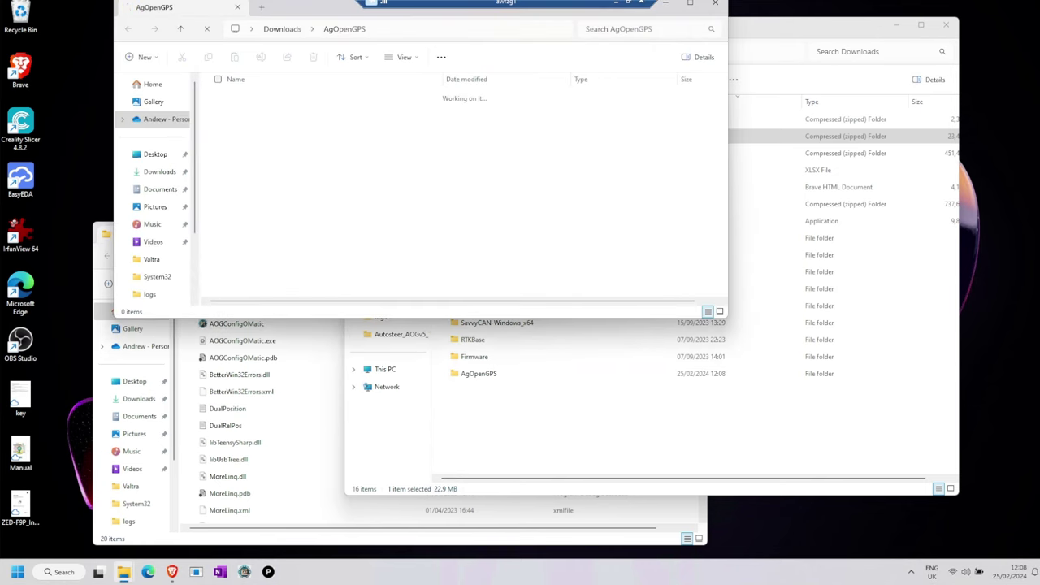
# Step: Delete both original zip files from Downloads
pyautogui.click(832, 31)
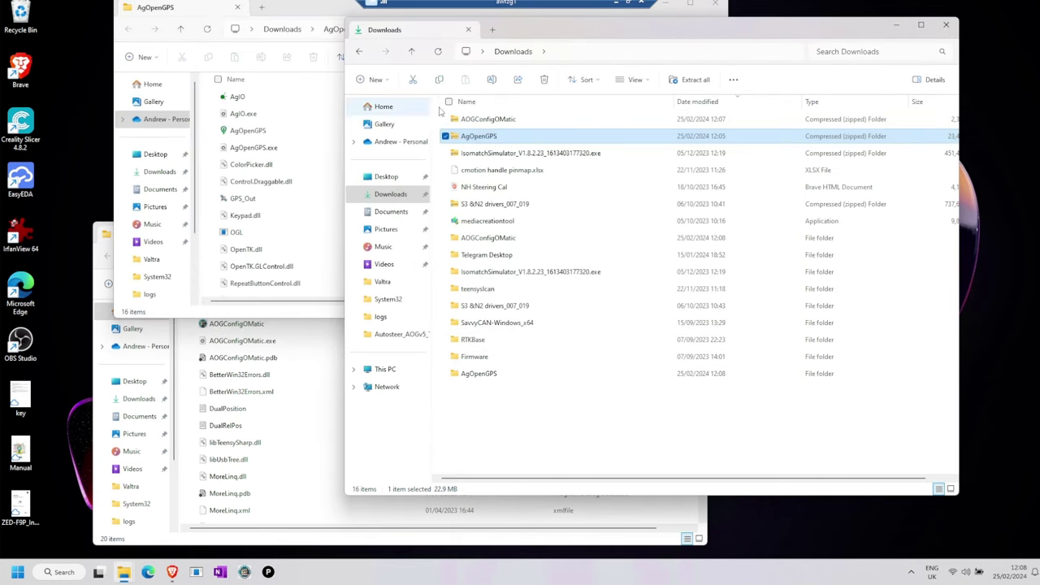
pyautogui.keyDown('ctrl'); pyautogui.click(485, 120); pyautogui.keyUp('ctrl')
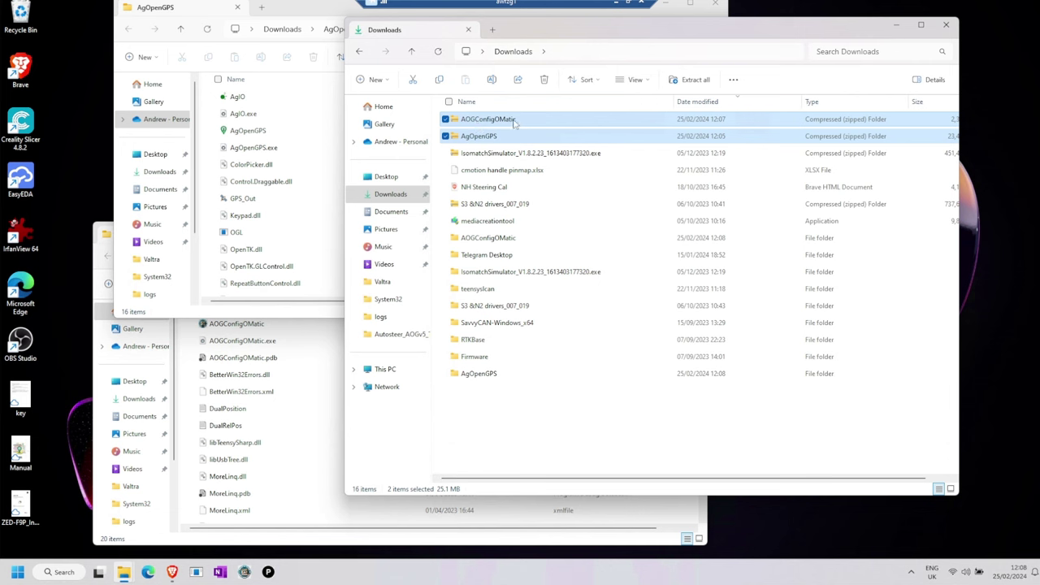
pyautogui.press('Delete')
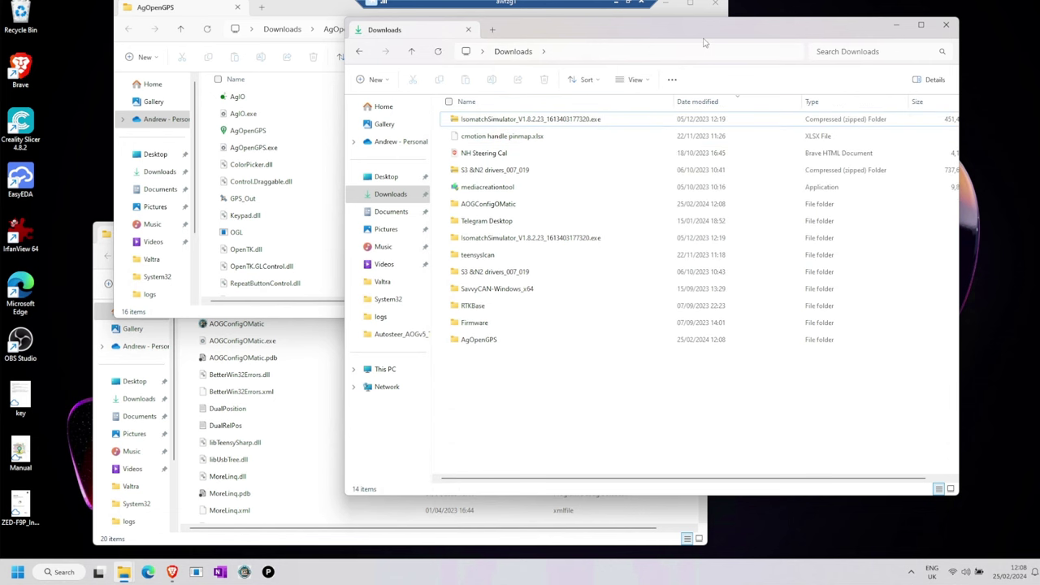
# Step: Send AgOpenGPS.exe to the desktop as a shortcut and select the new shortcut
pyautogui.click(288, 9)
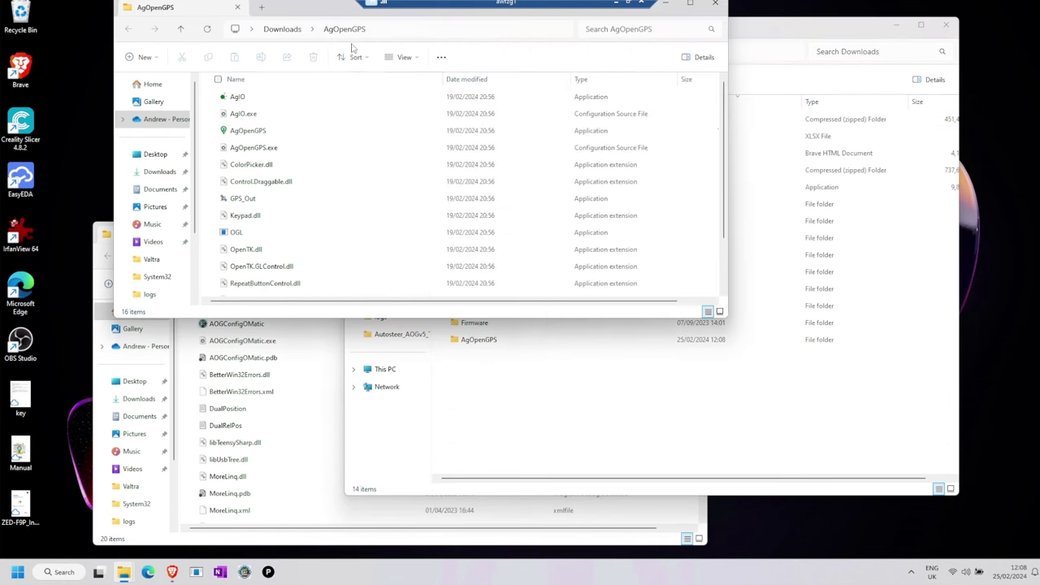
pyautogui.click(254, 134)
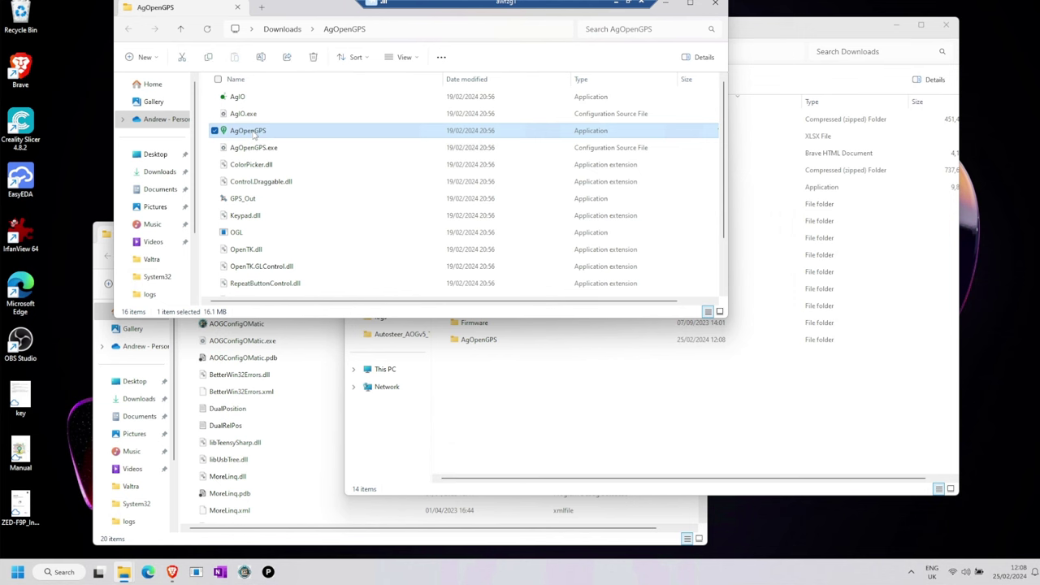
pyautogui.rightClick(254, 136)
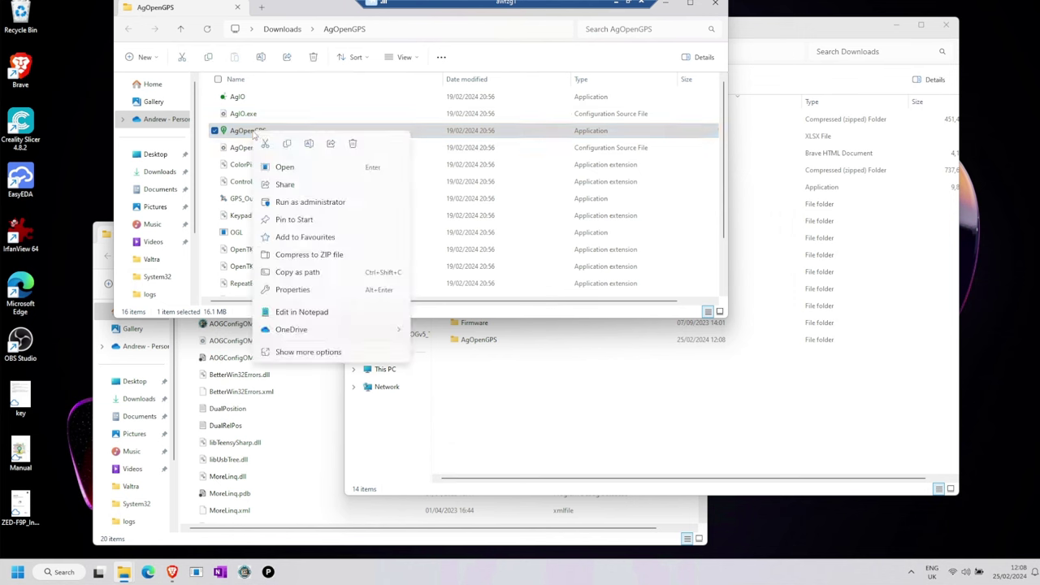
pyautogui.click(308, 352)
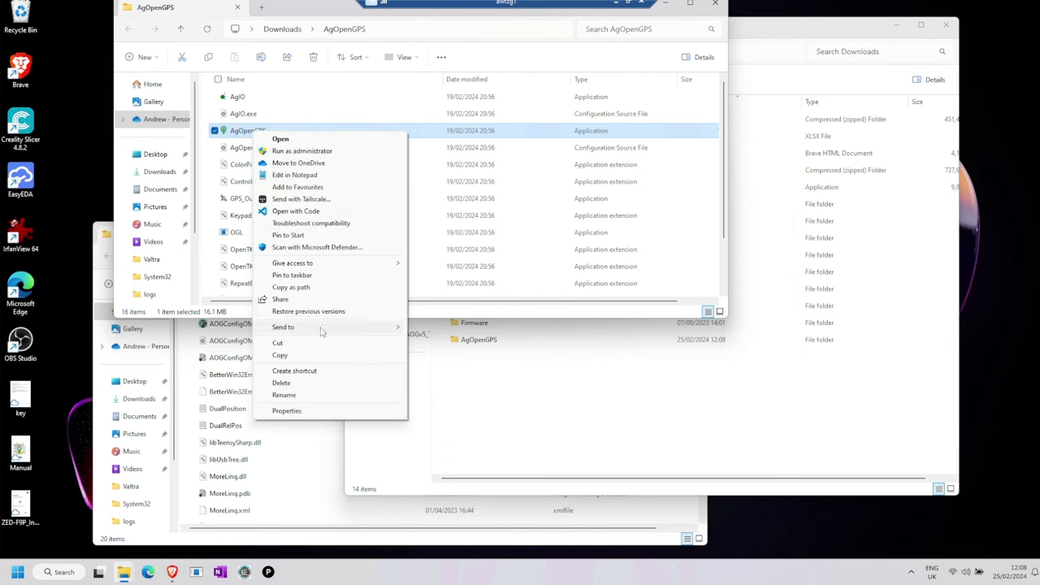
pyautogui.moveTo(320, 328)
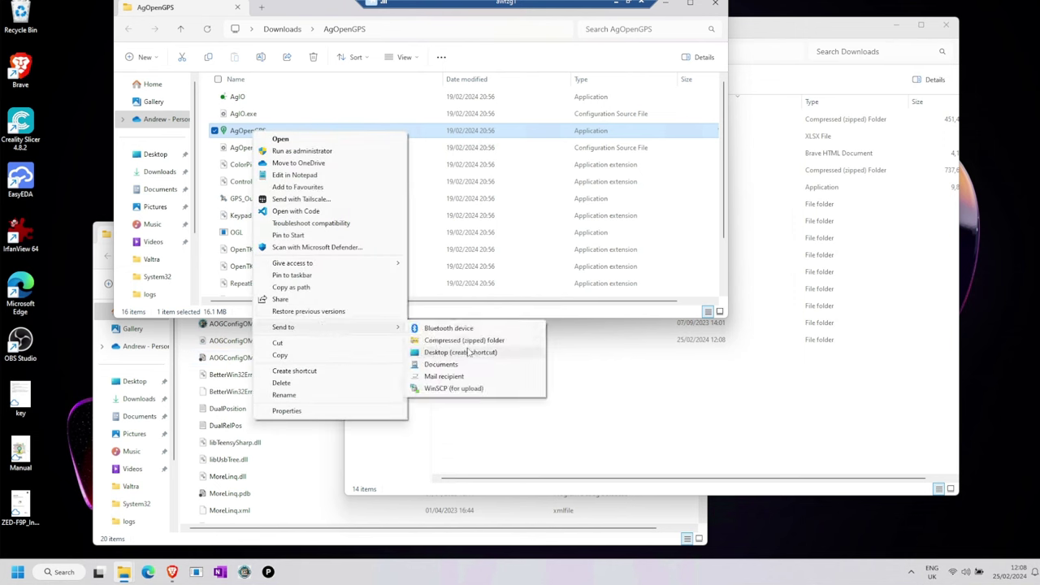
pyautogui.click(460, 352)
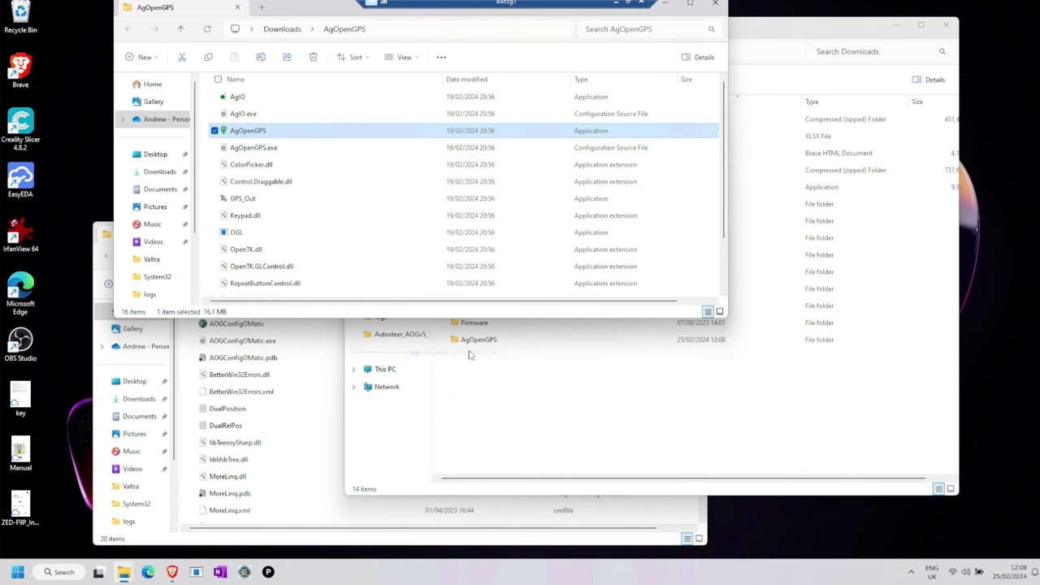
pyautogui.click(60, 37)
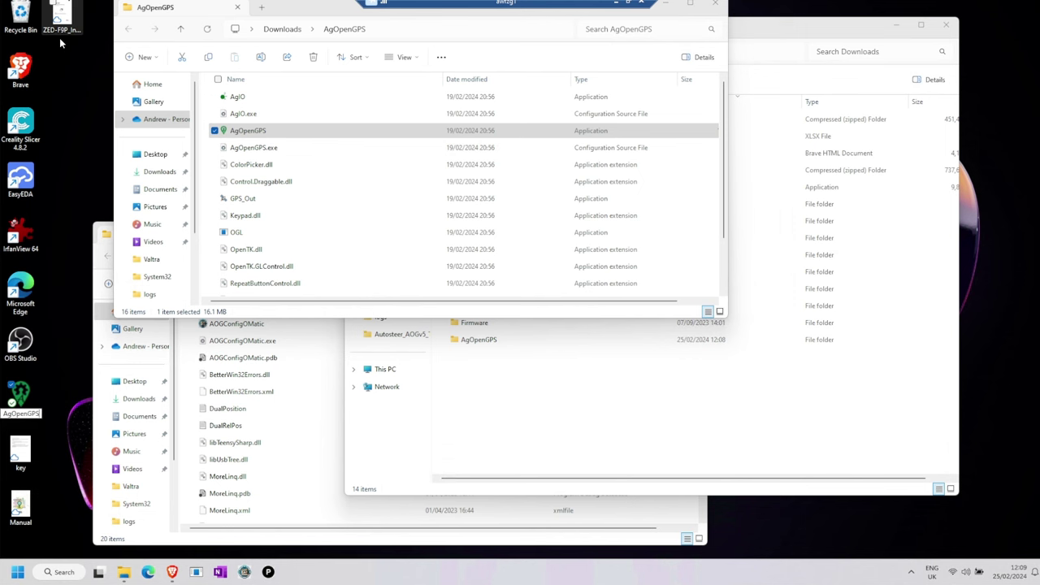
# Step: Confirm the AgOpenGPS shortcut name and create a desktop shortcut for AOGConfigOMatic
pyautogui.press('Return')
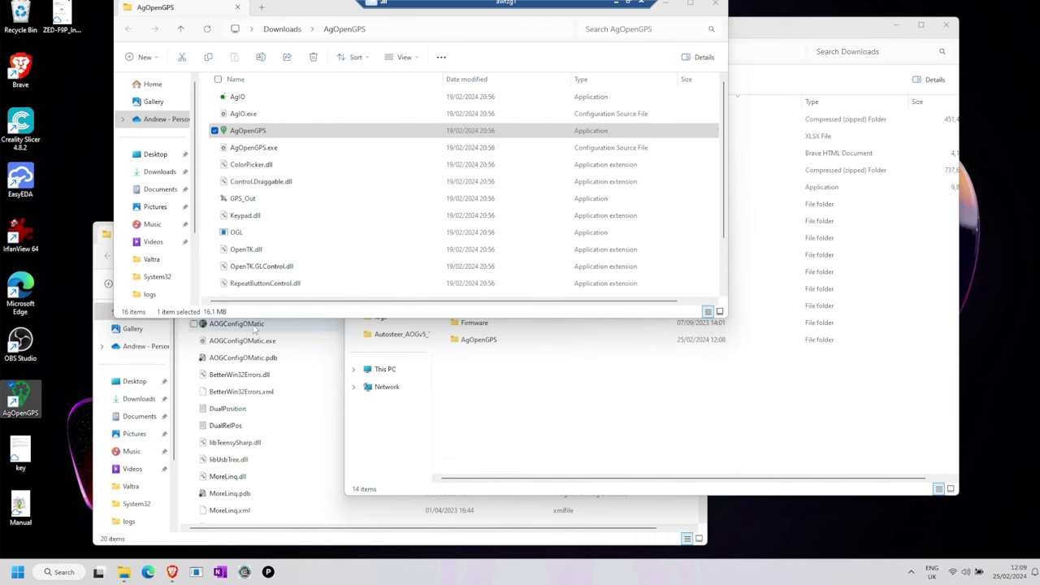
pyautogui.click(254, 325)
pyautogui.rightClick(254, 327)
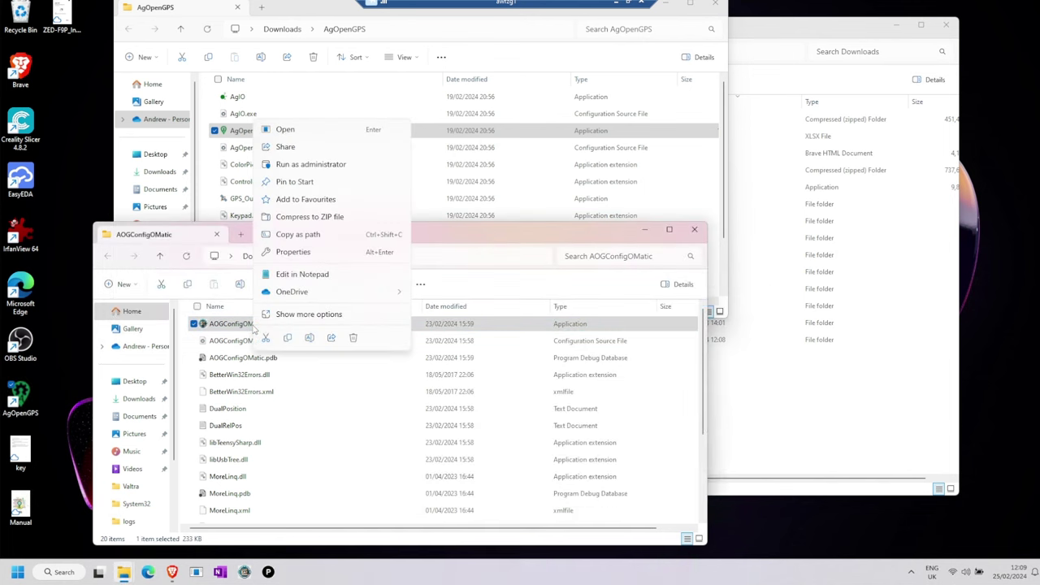
pyautogui.click(330, 316)
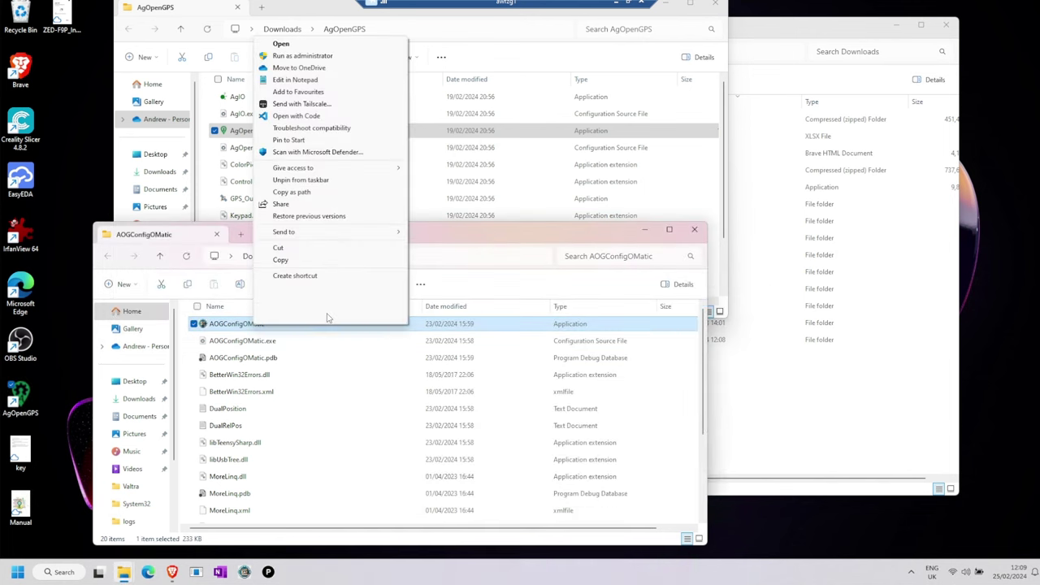
pyautogui.moveTo(333, 233)
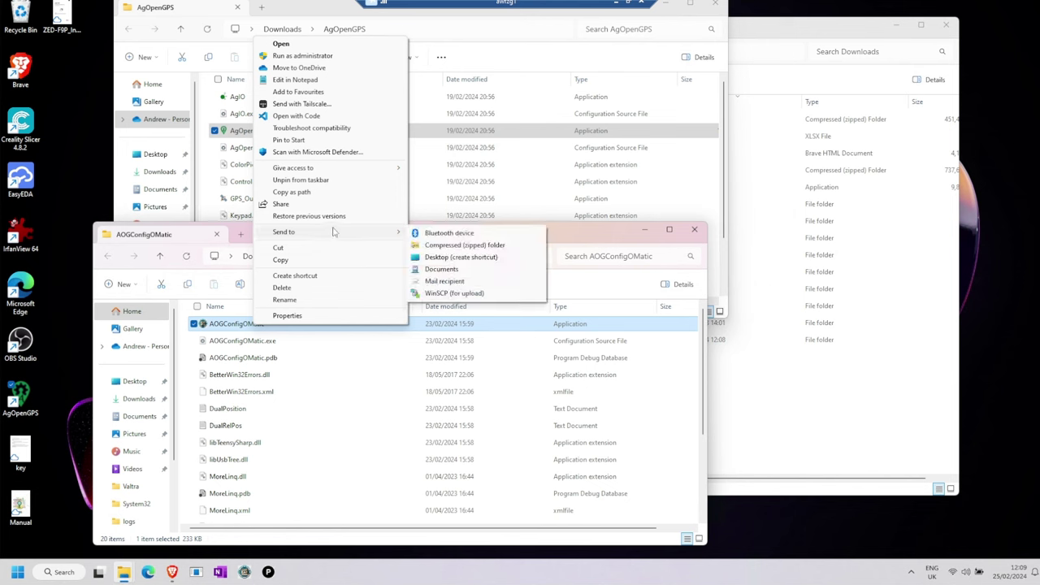
pyautogui.click(476, 258)
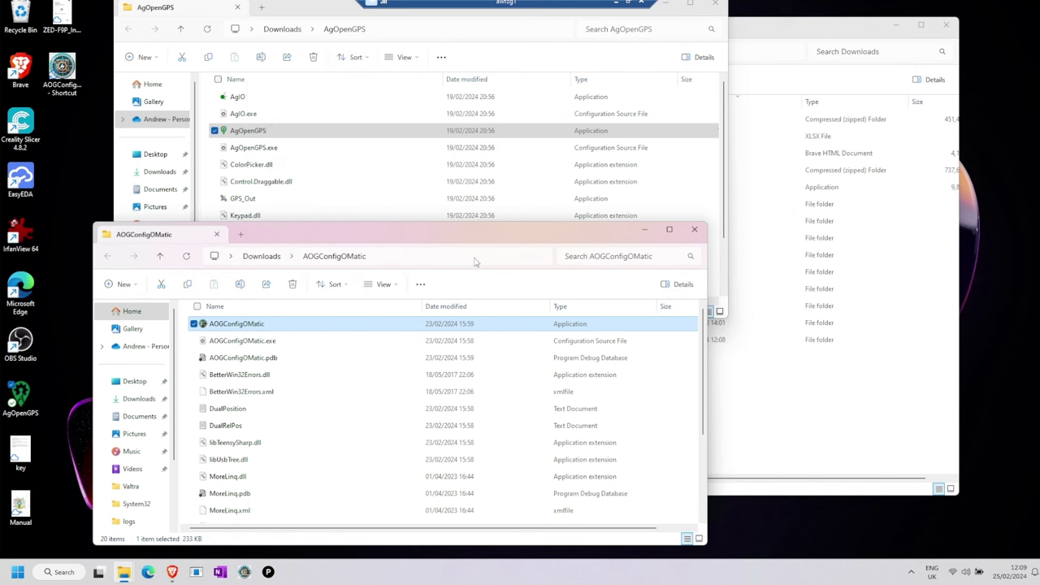
# Step: Rename the new shortcut to AOGConfigOMatic by removing its ' - Shortcut' suffix
pyautogui.click(62, 69)
pyautogui.press('End')
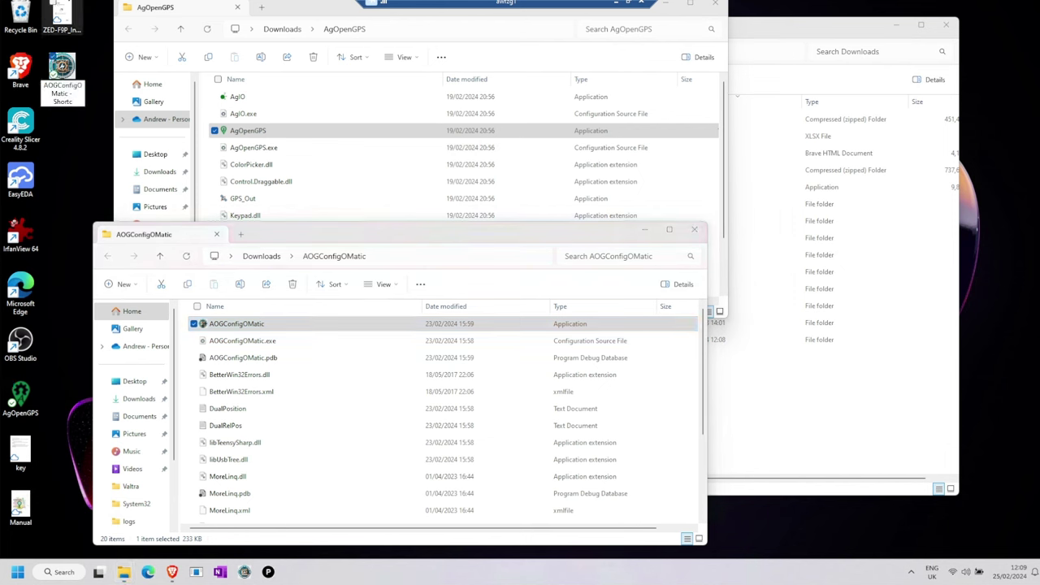
pyautogui.press('BackSpace')
pyautogui.press('BackSpace')
pyautogui.press('BackSpace')
pyautogui.press('BackSpace')
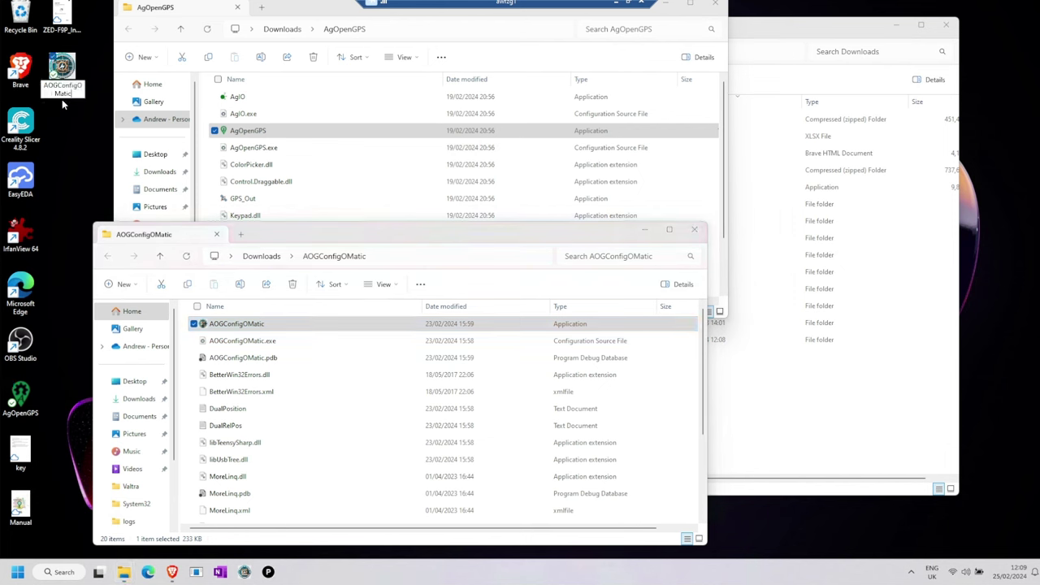
pyautogui.press('Return')
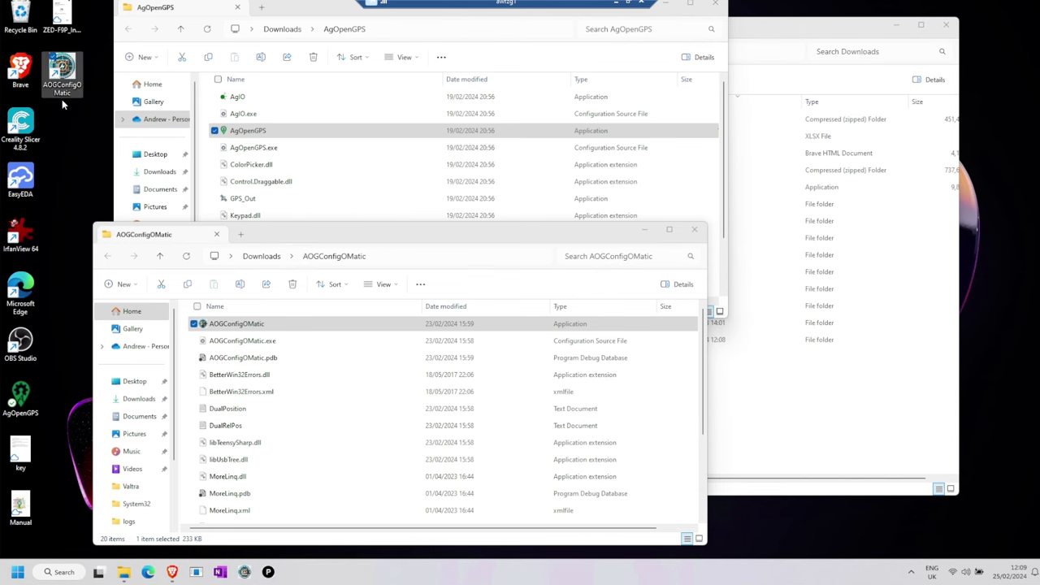
pyautogui.moveTo(368, 237); pyautogui.dragTo(509, 234)
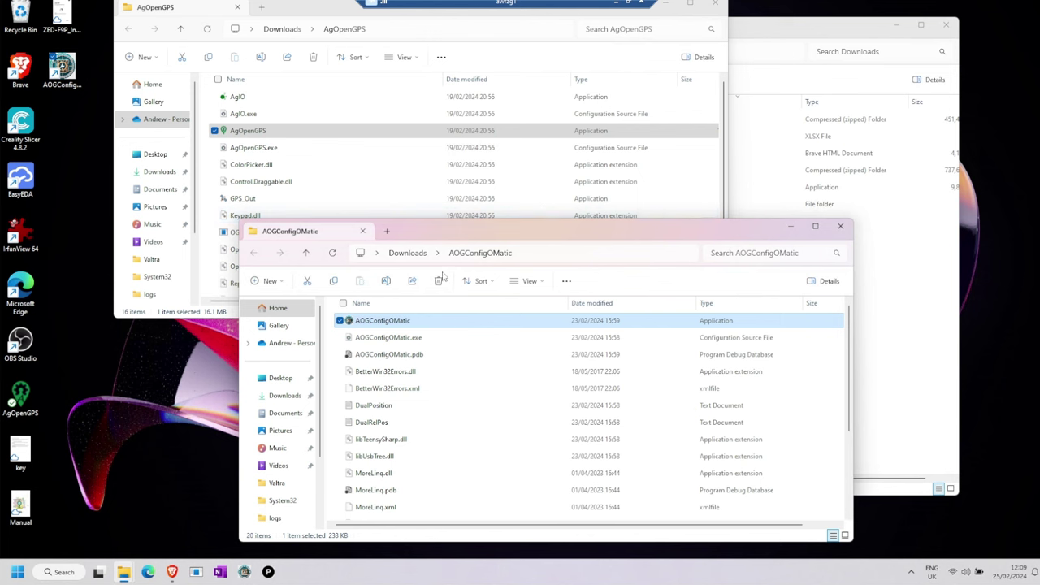
pyautogui.moveTo(398, 326)
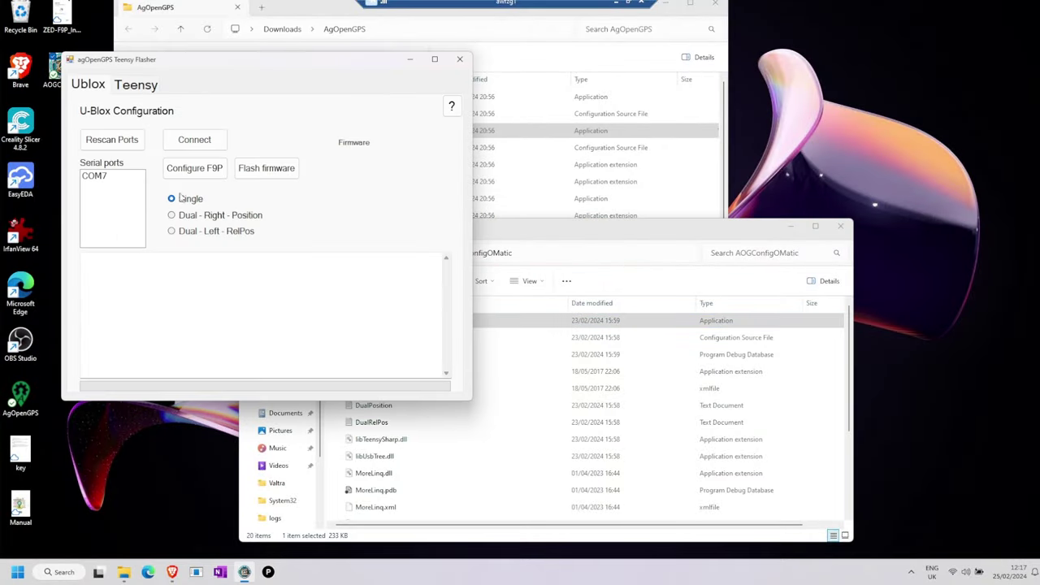
# Step: Connect to the F9P on COM7, note firmware HPG 1.32, and request flashing v1.13
pyautogui.click(95, 177)
pyautogui.click(190, 144)
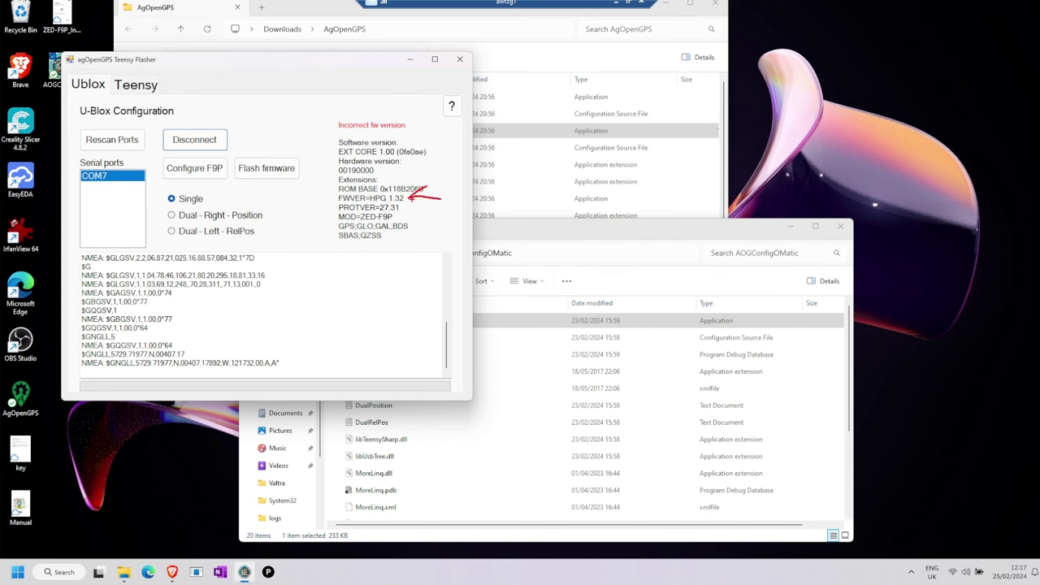
pyautogui.moveTo(411, 200); pyautogui.dragTo(432, 210)
pyautogui.press('Escape')
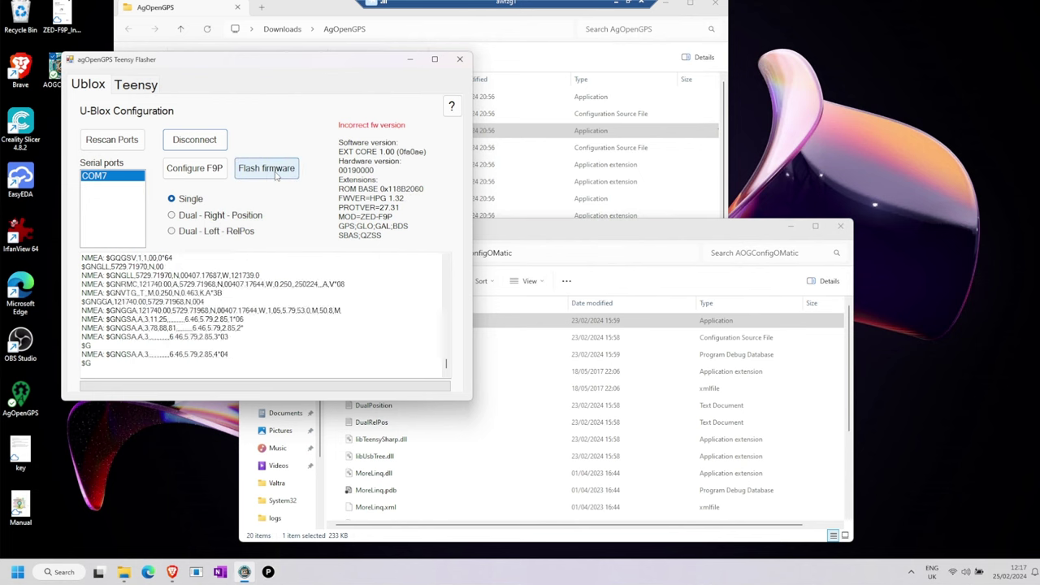
pyautogui.click(277, 174)
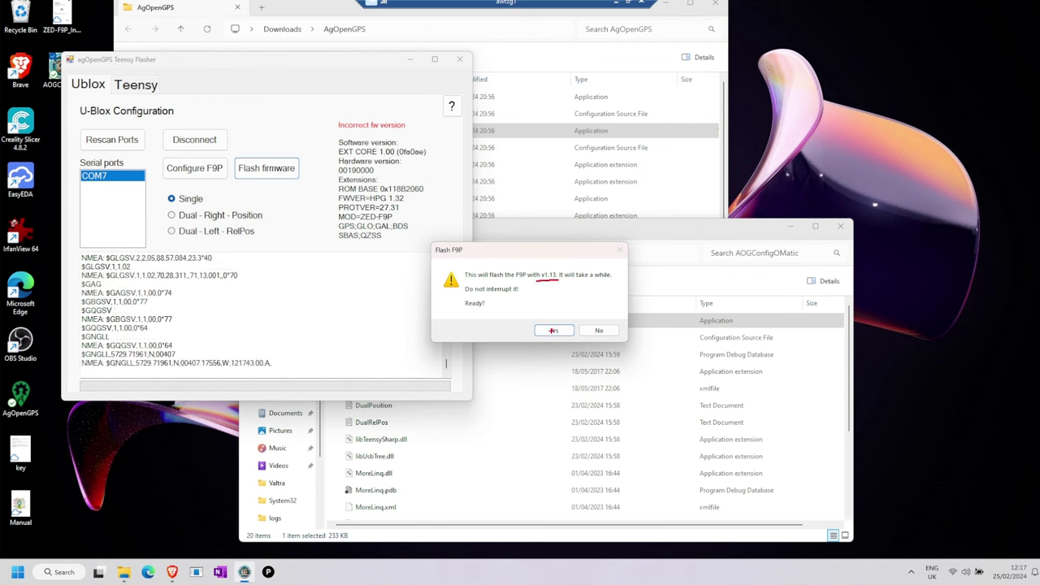
pyautogui.press('Escape')
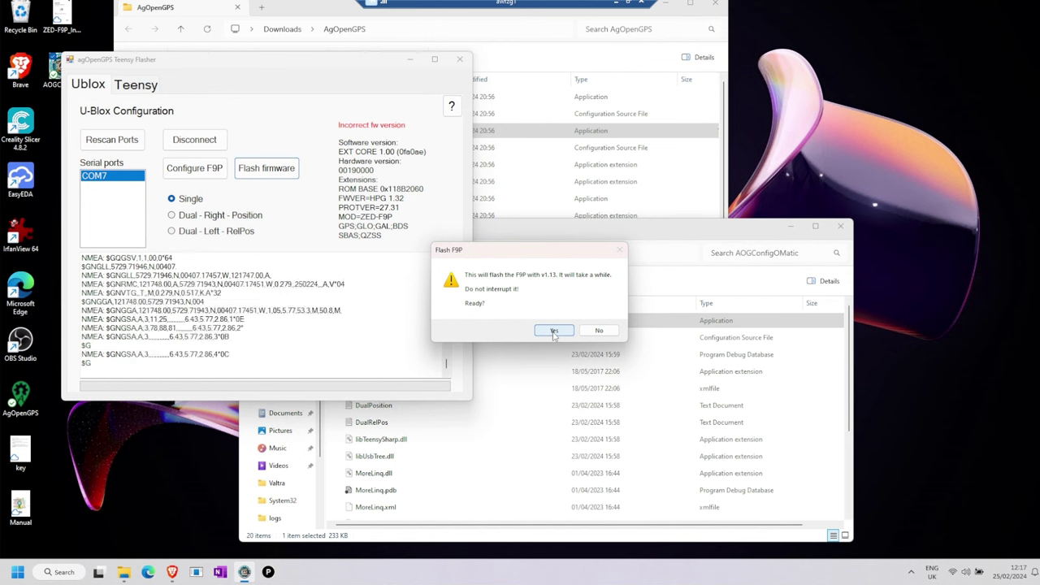
# Step: Confirm the F9P flash and close the update window after Firmware Update SUCCESS
pyautogui.click(553, 332)
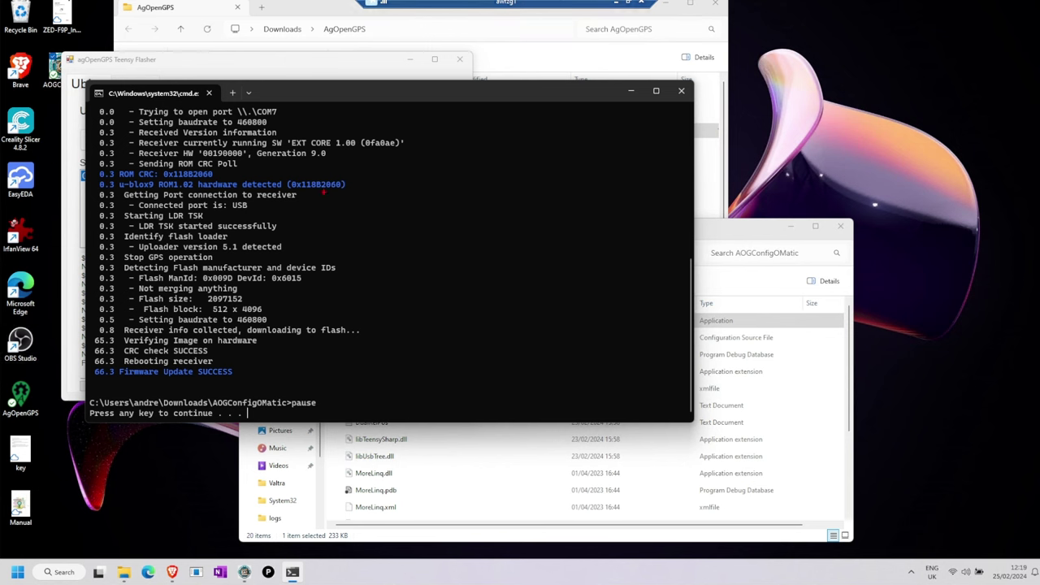
pyautogui.moveTo(116, 377)
pyautogui.mouseDown()
pyautogui.moveTo(354, 379)
pyautogui.moveTo(498, 244)
pyautogui.mouseUp()
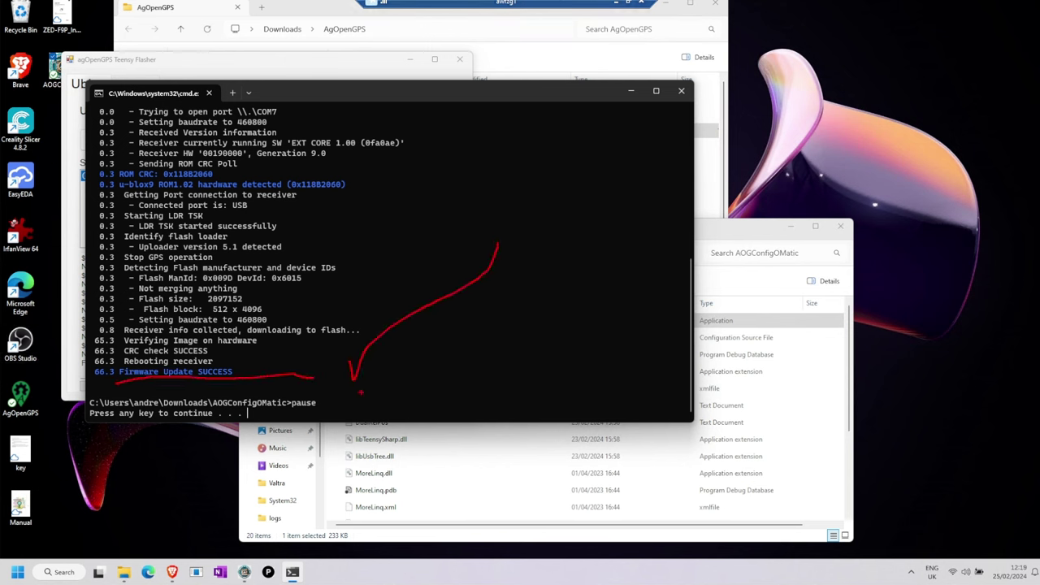
pyautogui.press('Escape')
pyautogui.press('Return')
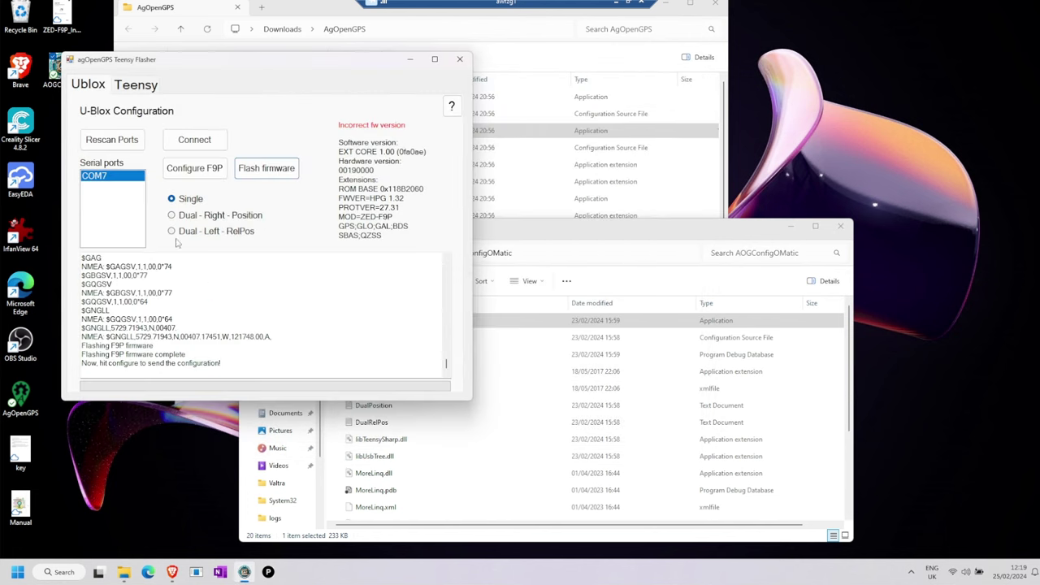
# Step: Reconnect to the F9P, send the single-antenna configuration, and disconnect
pyautogui.click(190, 146)
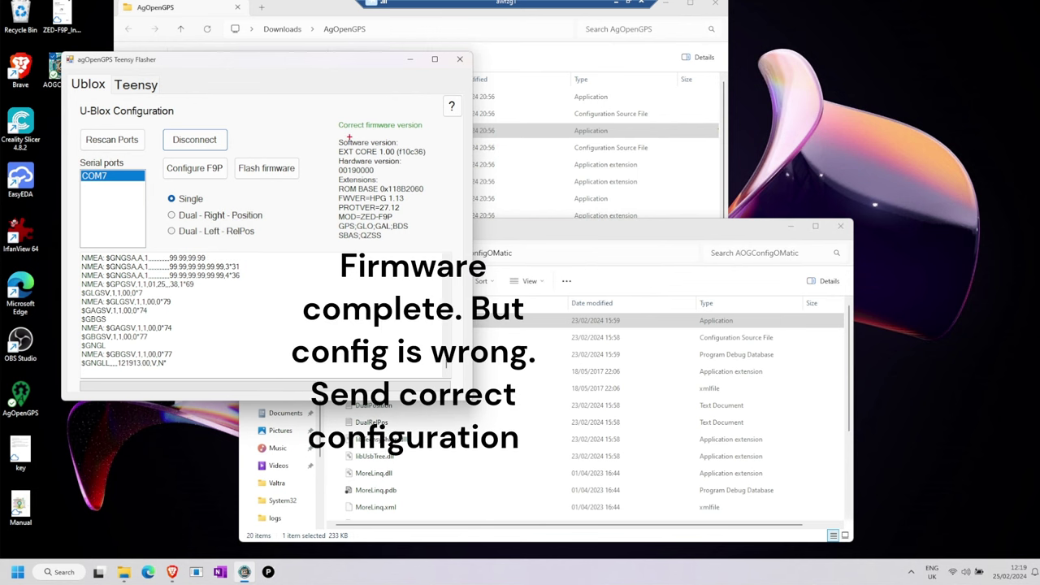
pyautogui.moveTo(338, 131); pyautogui.dragTo(440, 128)
pyautogui.press('Escape')
pyautogui.click(195, 169)
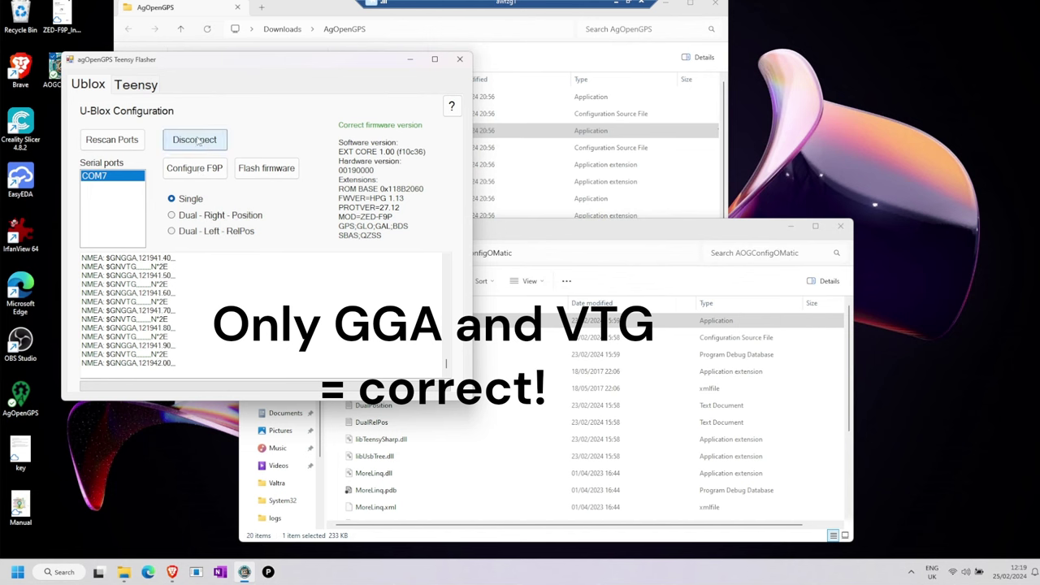
pyautogui.click(197, 141)
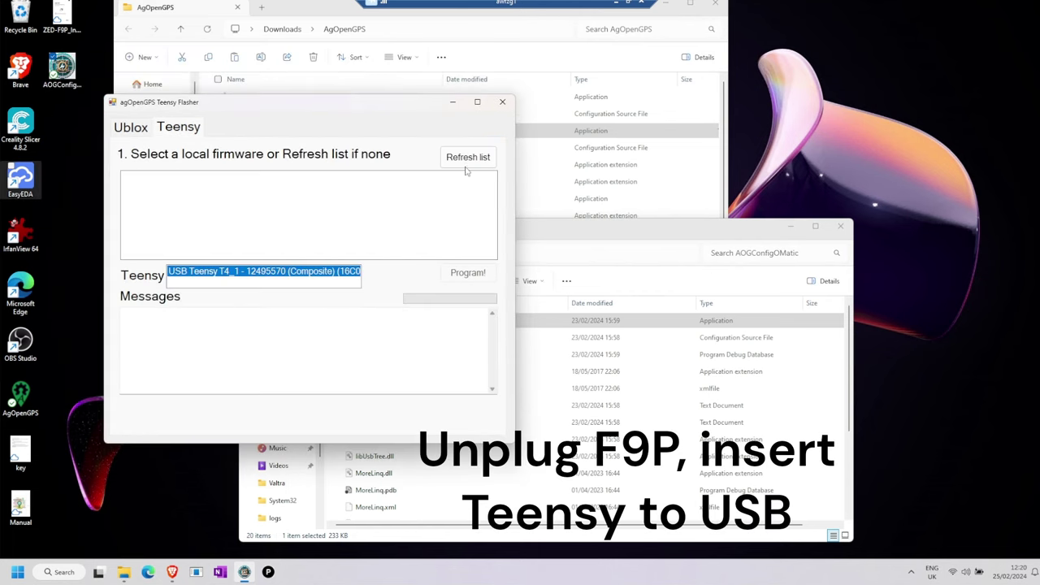
# Step: Flash the Teensy T4_1 with CommonRail's CANBUS firmware and close the flasher when finished
pyautogui.click(471, 158)
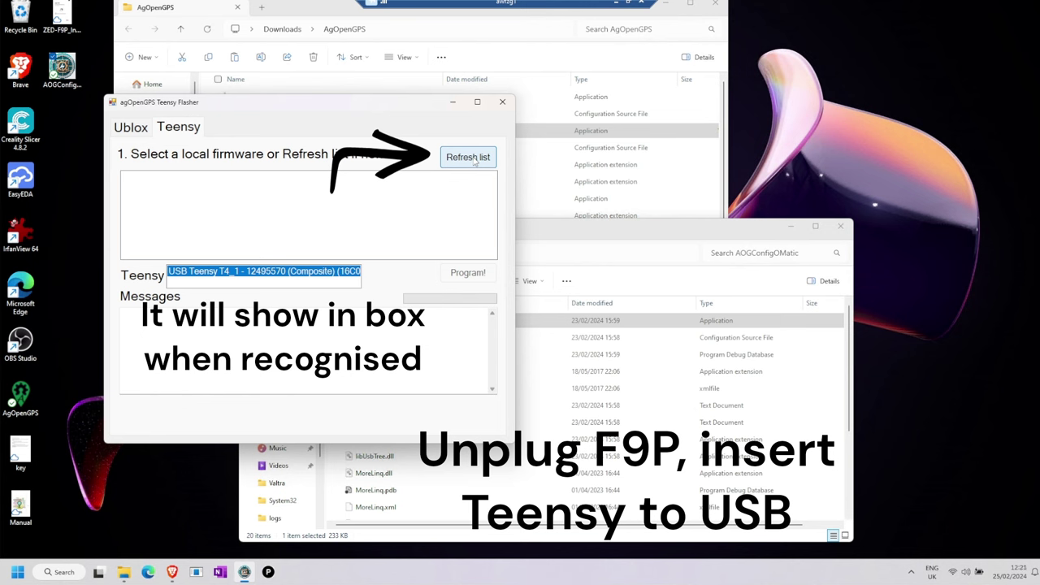
pyautogui.click(470, 164)
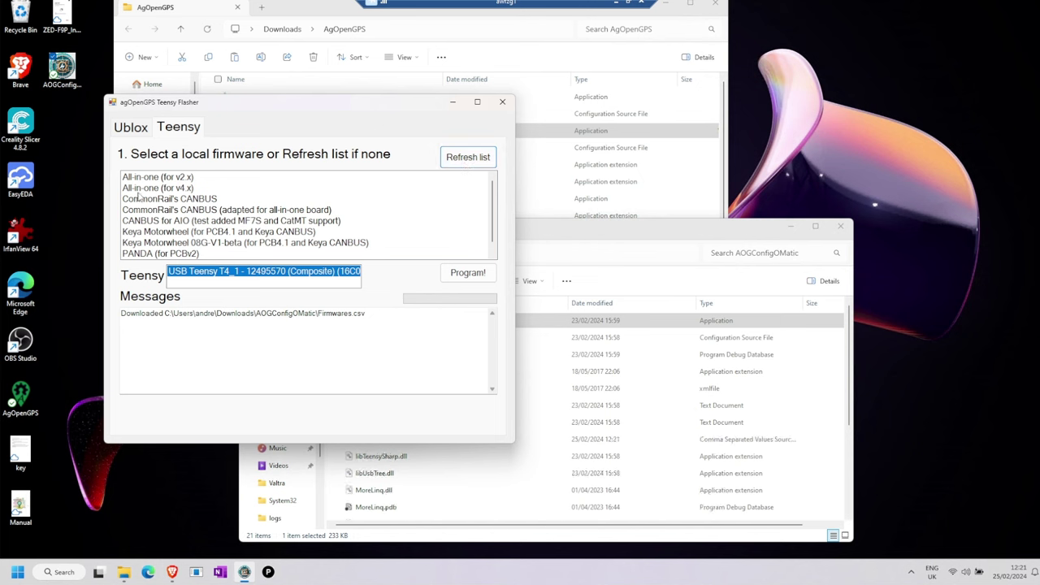
pyautogui.click(140, 198)
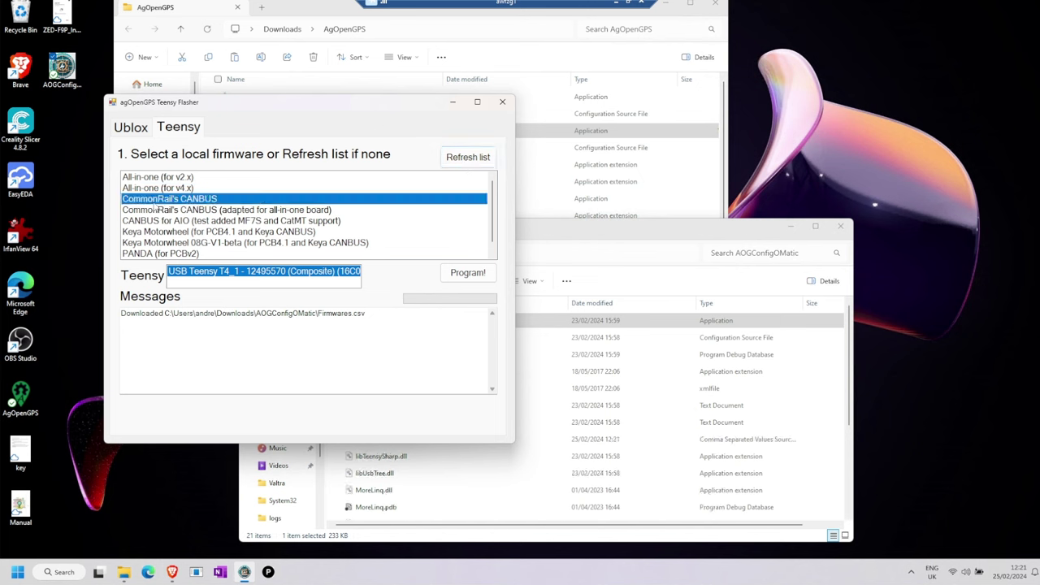
pyautogui.click(467, 275)
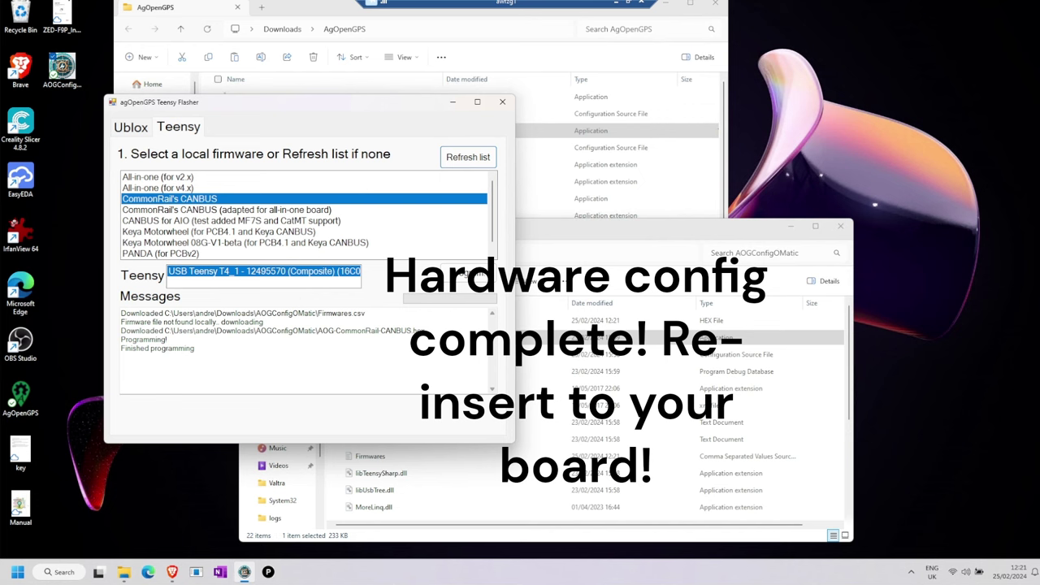
pyautogui.moveTo(196, 349); pyautogui.dragTo(120, 349)
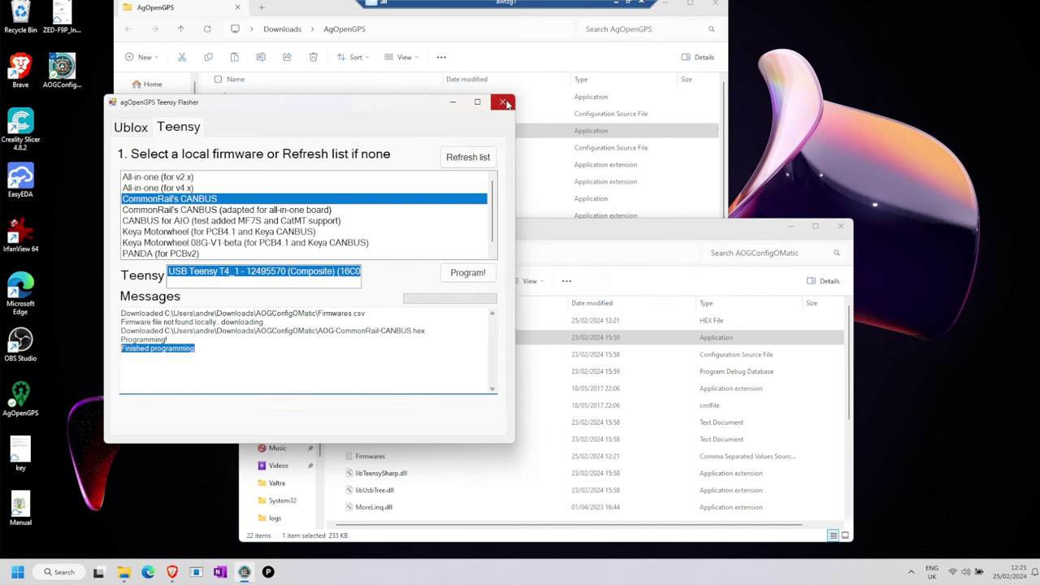
pyautogui.click(503, 103)
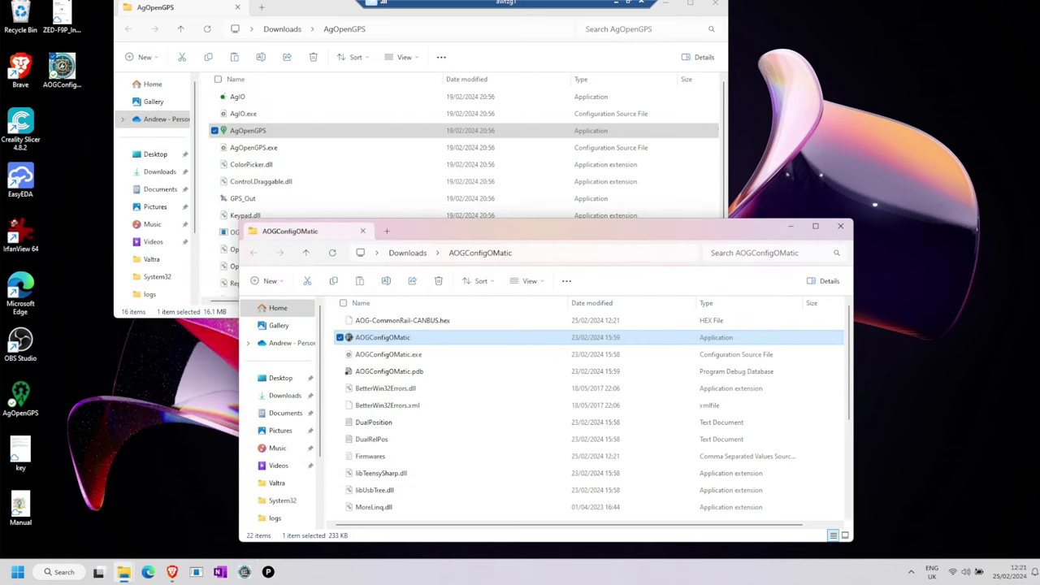
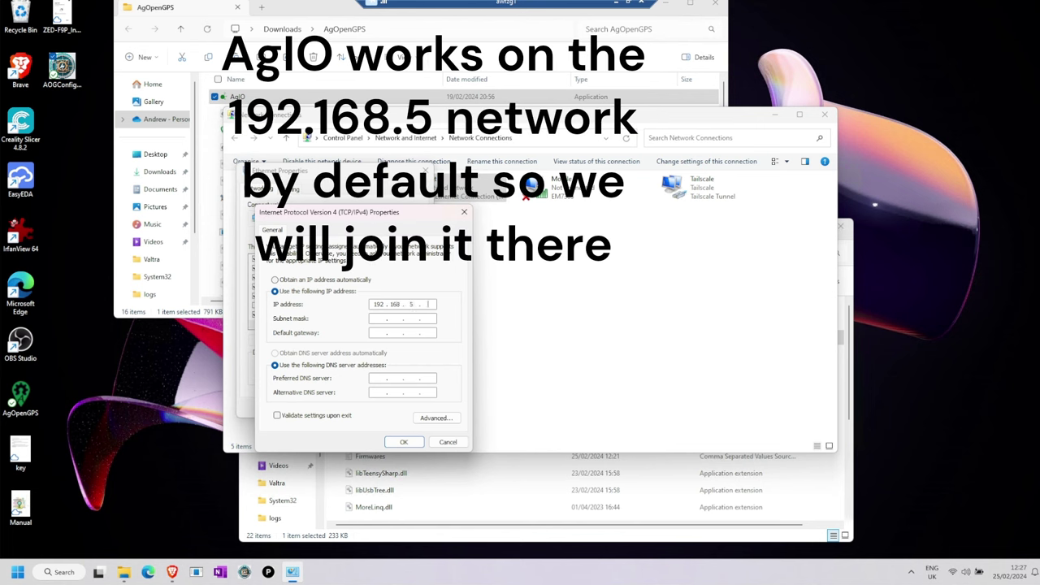
# Step: Save the Ethernet IPv4 address 192.168.5.10 with mask 255.255.255.0, close Network Connections, and launch AgIO
pyautogui.press('Tab')
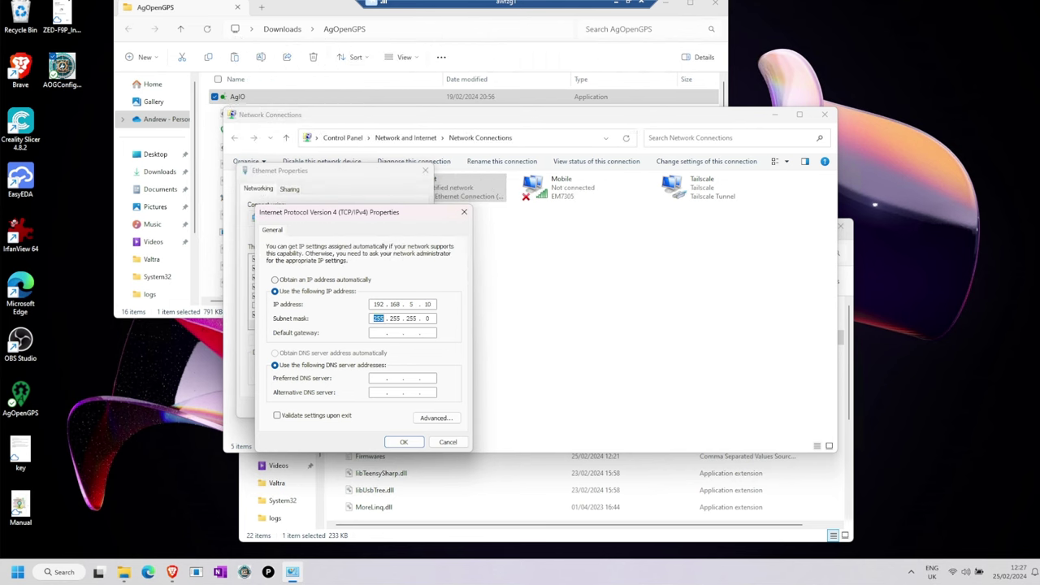
pyautogui.click(404, 443)
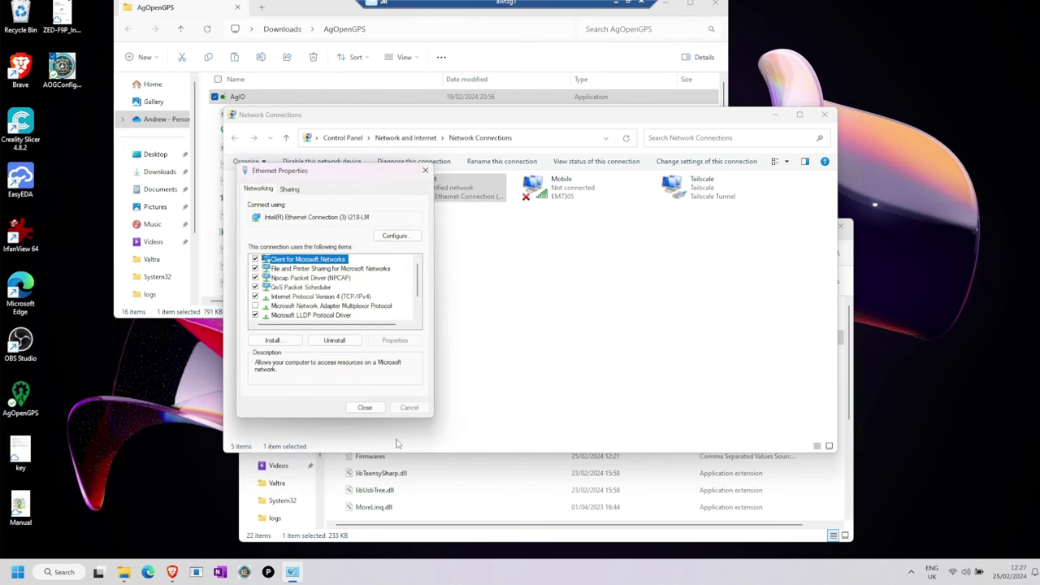
pyautogui.click(365, 408)
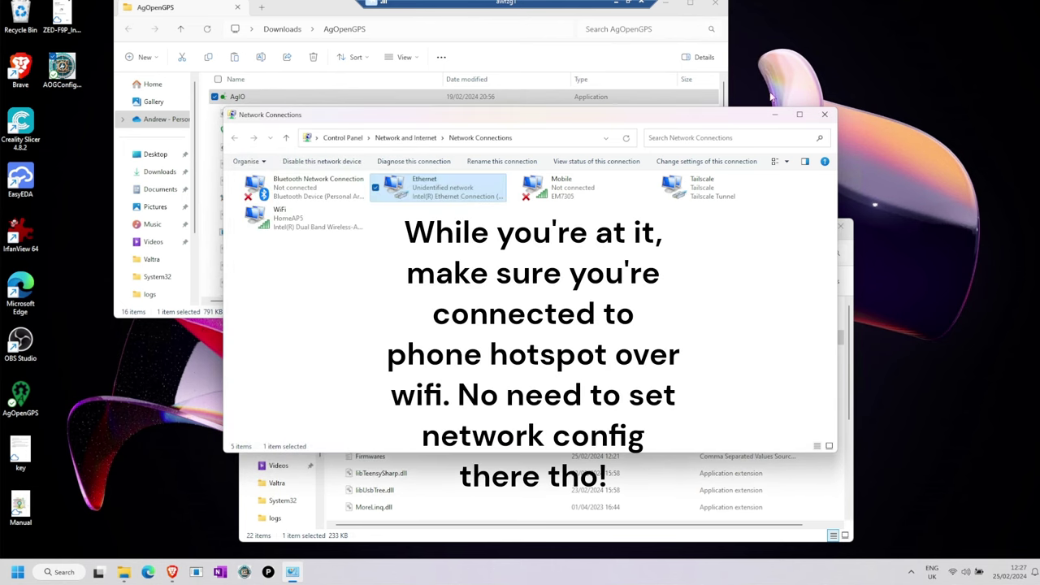
pyautogui.click(825, 114)
pyautogui.doubleClick(240, 102)
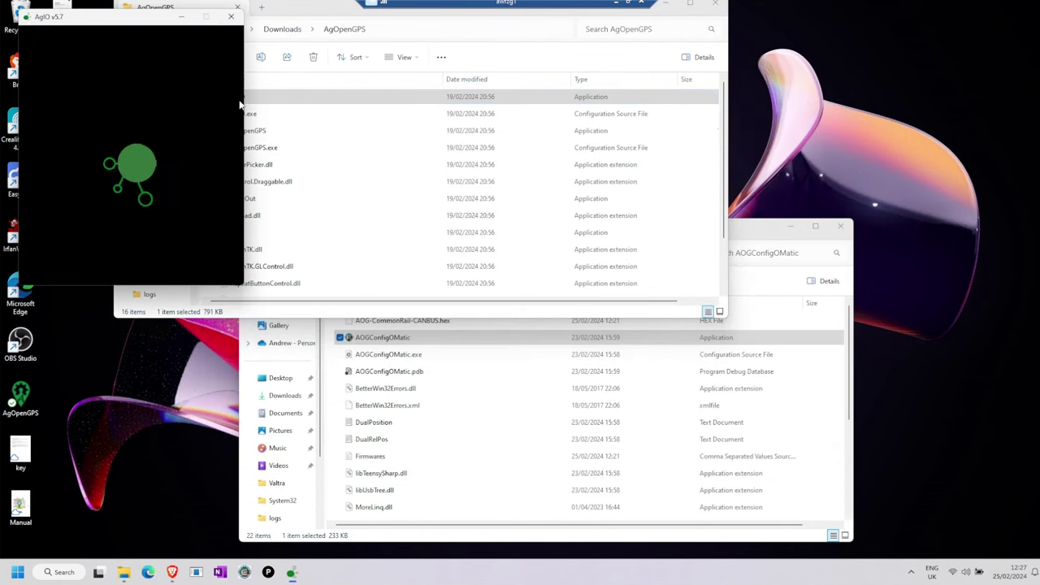
# Step: Turn UDP on in AgIO's Ethernet settings, restart AgIO and allow it through the Windows firewall
pyautogui.moveTo(148, 22); pyautogui.dragTo(378, 104)
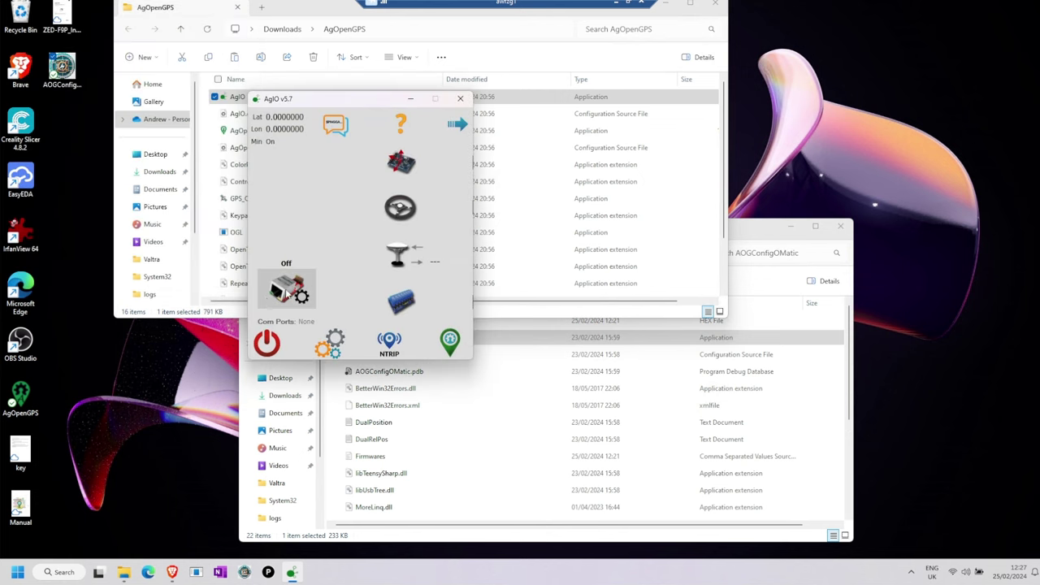
pyautogui.click(286, 291)
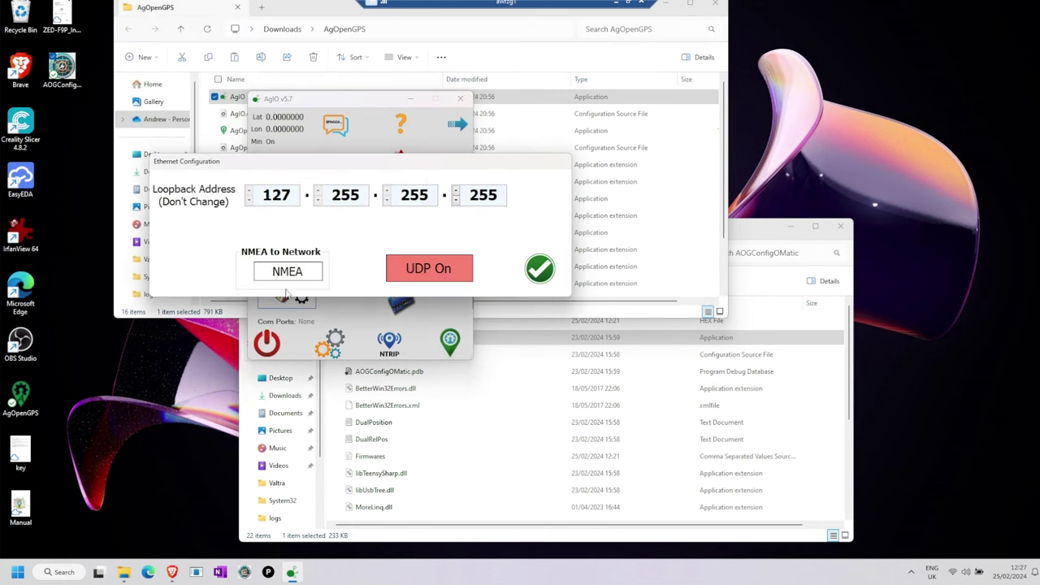
pyautogui.click(446, 277)
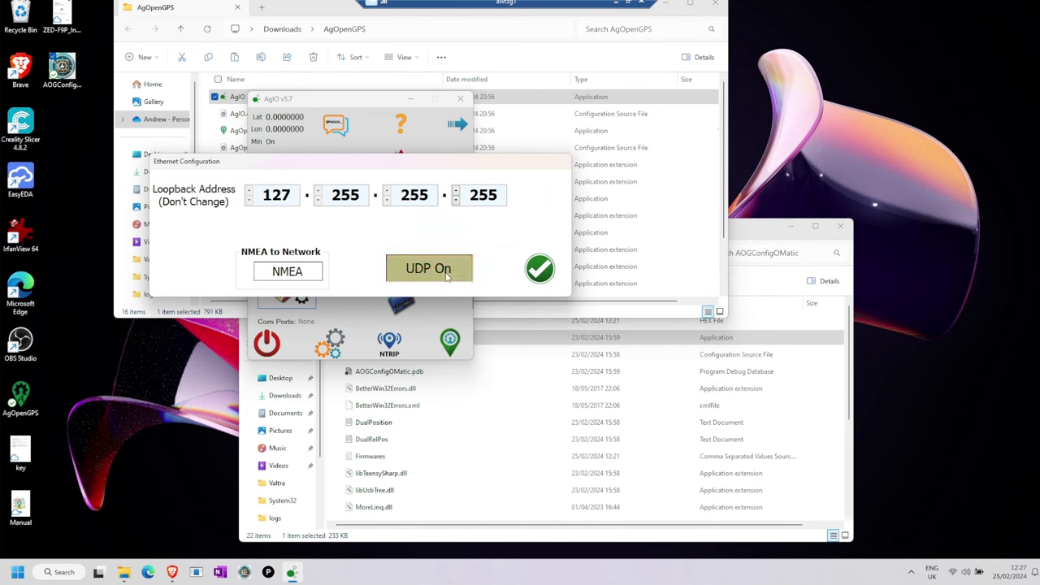
pyautogui.click(539, 270)
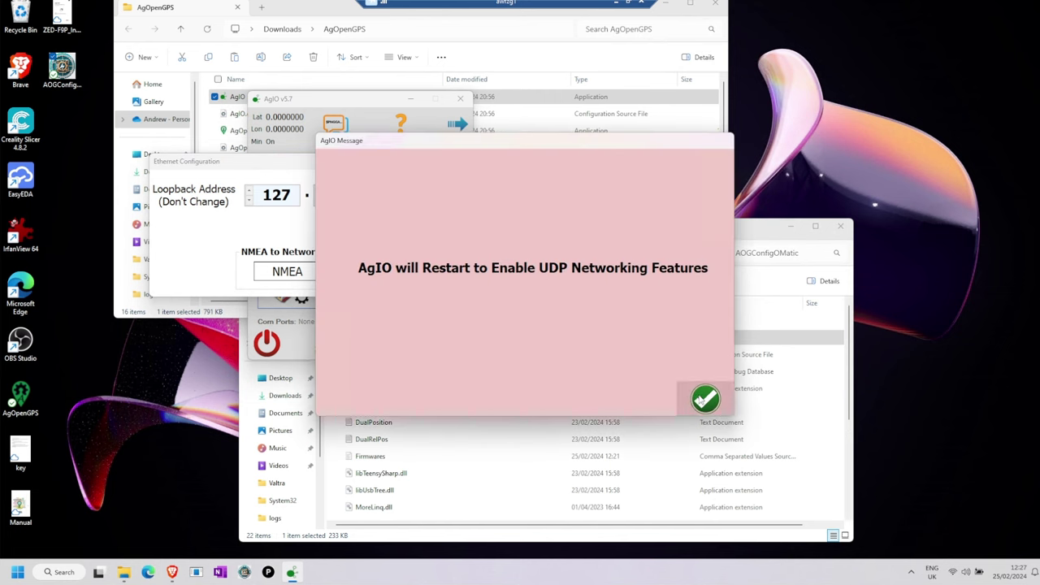
pyautogui.click(704, 399)
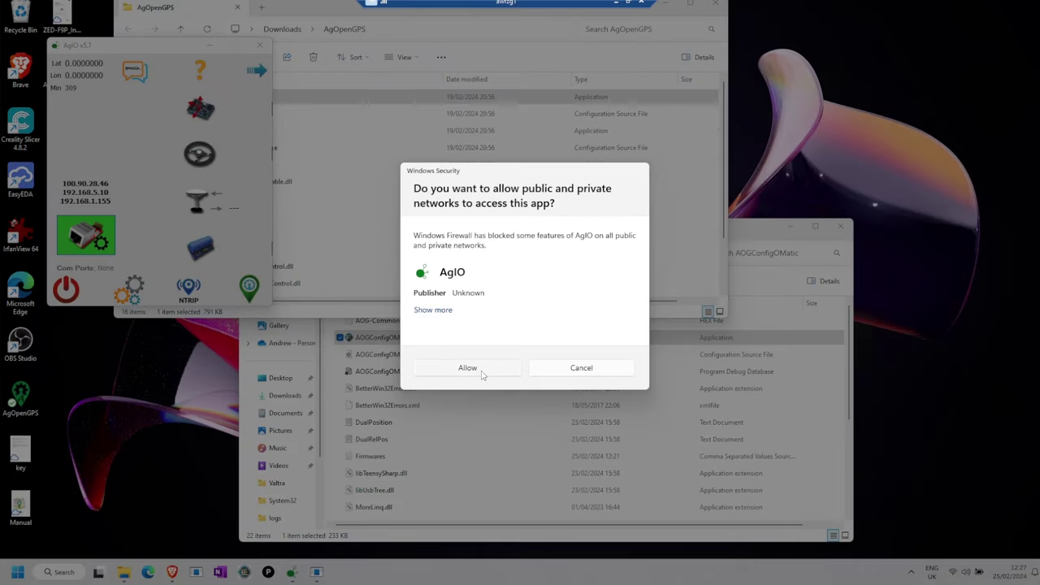
pyautogui.click(482, 374)
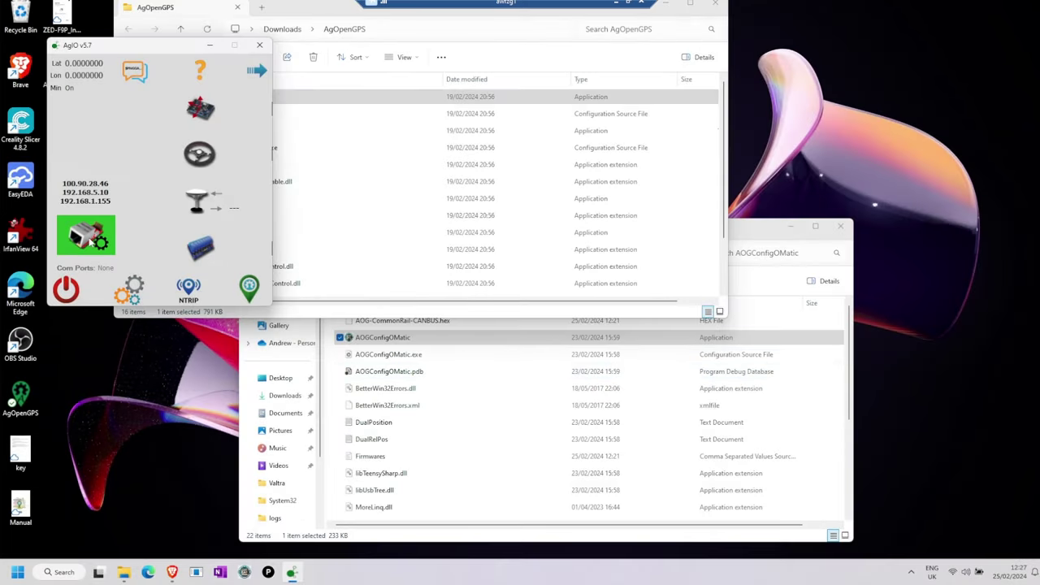
pyautogui.click(90, 236)
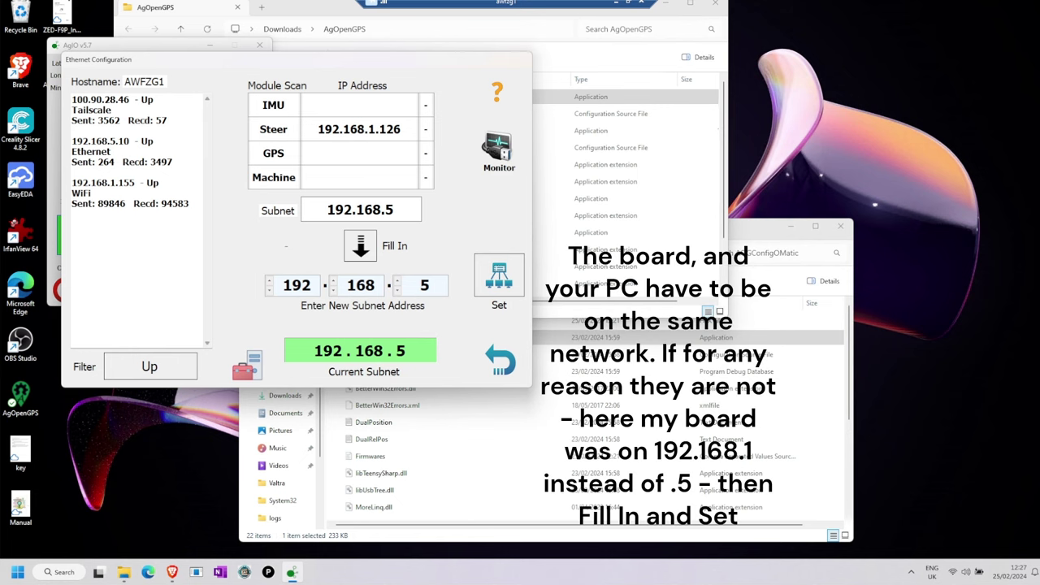
# Step: Fill in and send subnet 192.168.5 to the steer board, then close Ethernet Configuration once it reconnects
pyautogui.click(360, 245)
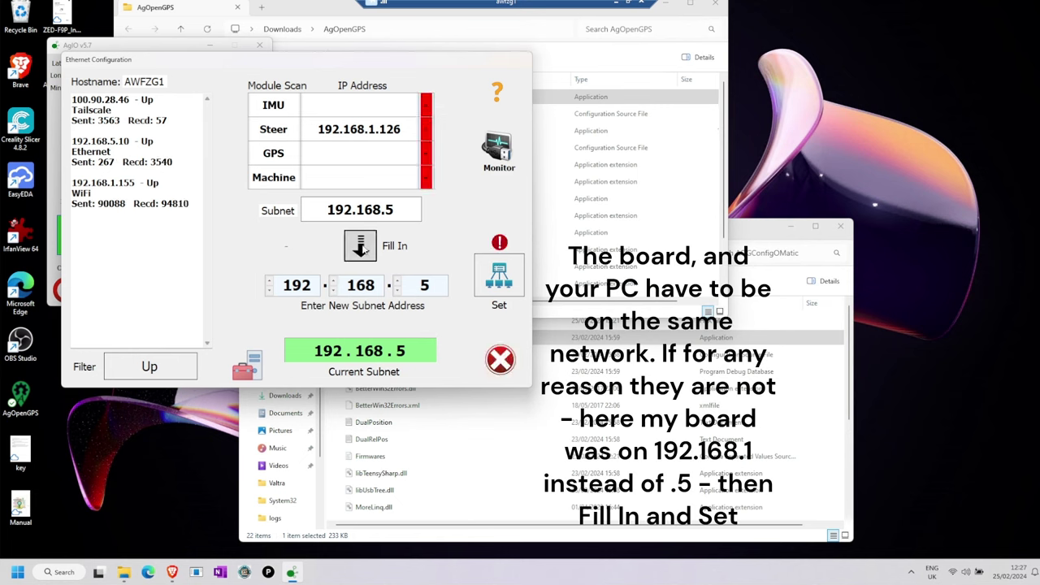
pyautogui.click(500, 280)
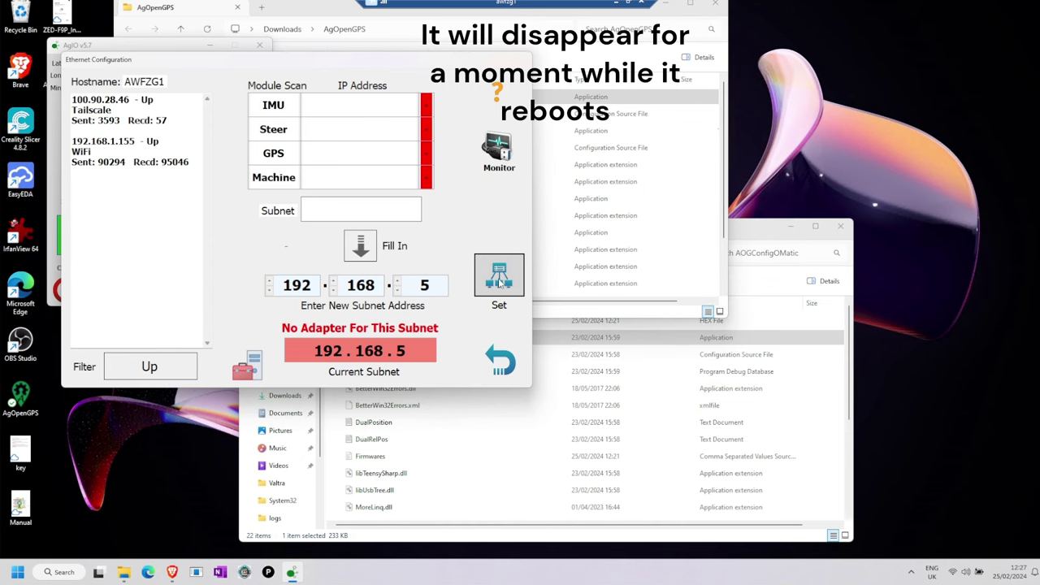
pyautogui.moveTo(378, 61); pyautogui.dragTo(675, 150)
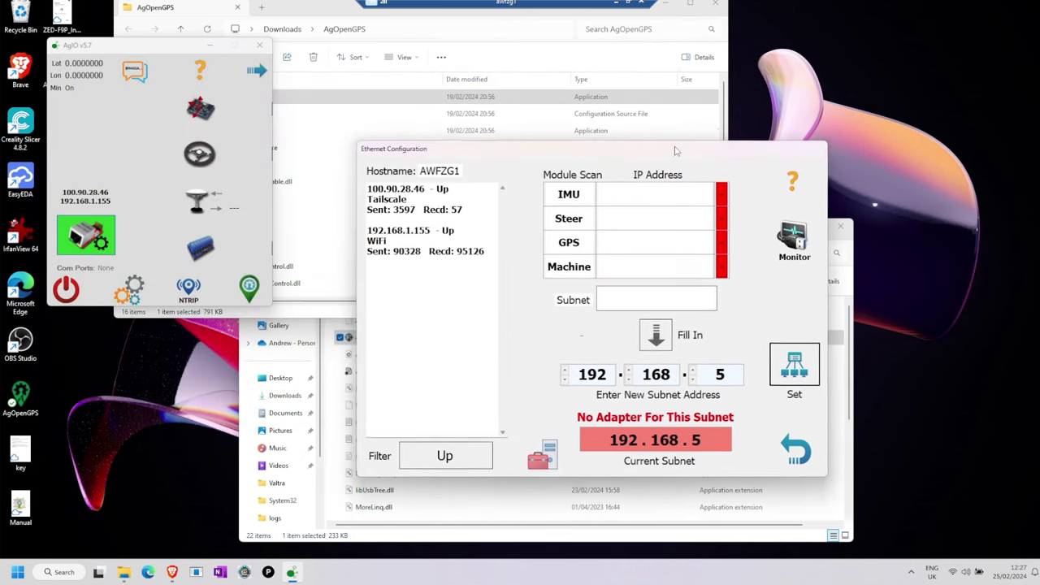
pyautogui.click(797, 455)
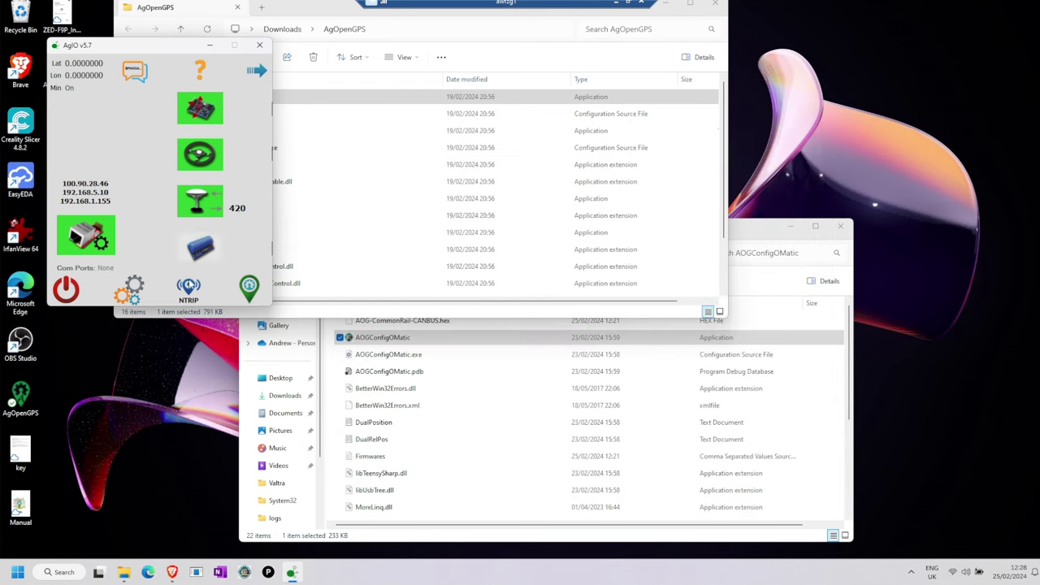
# Step: Switch on NTRIP corrections in the client settings and accept AgIO's restart
pyautogui.click(188, 299)
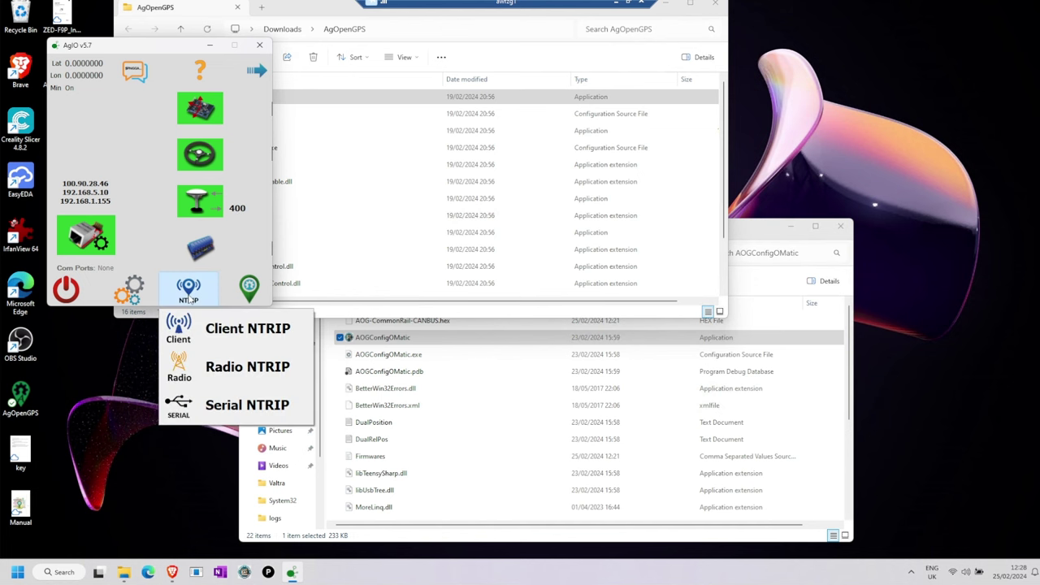
pyautogui.click(228, 330)
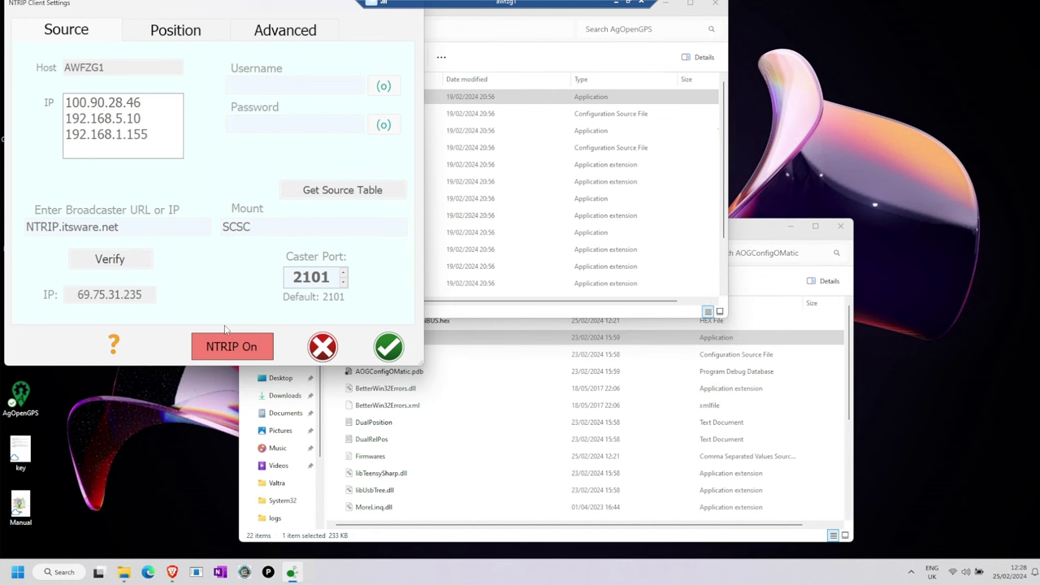
pyautogui.click(223, 340)
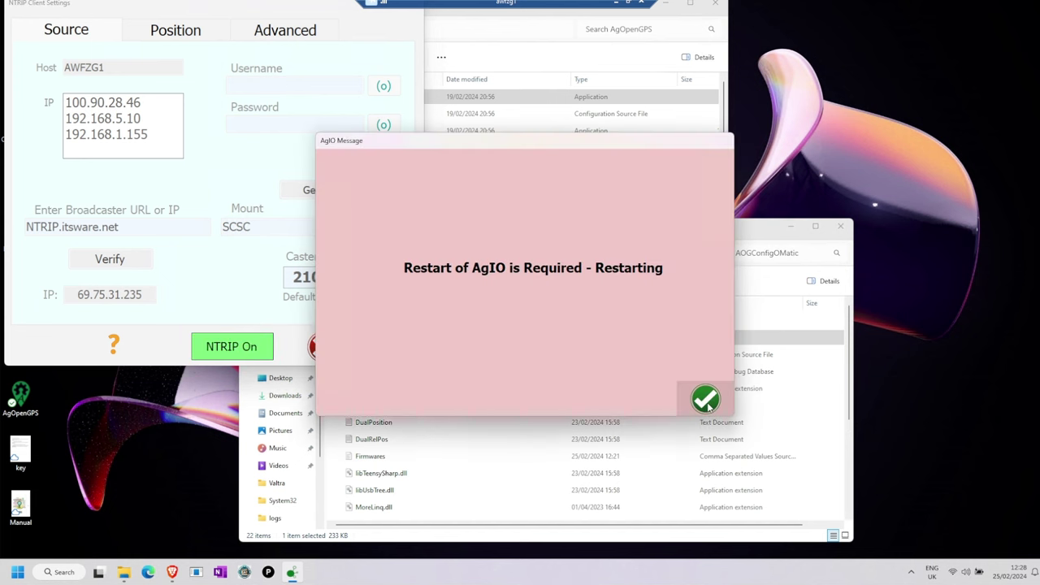
pyautogui.click(707, 401)
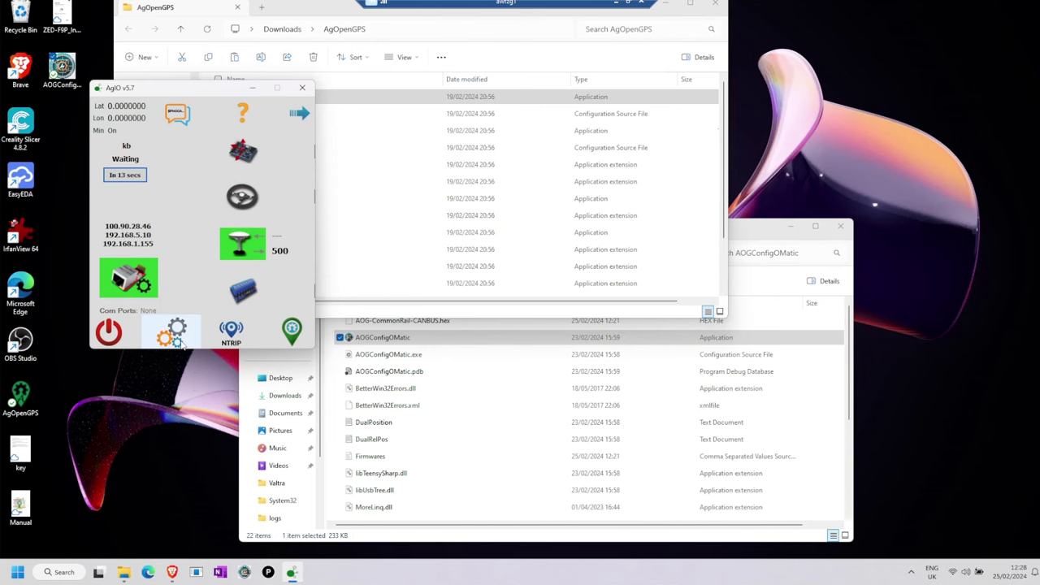
# Step: Reopen the NTRIP client settings and review its position settings before returning to the source page
pyautogui.click(232, 333)
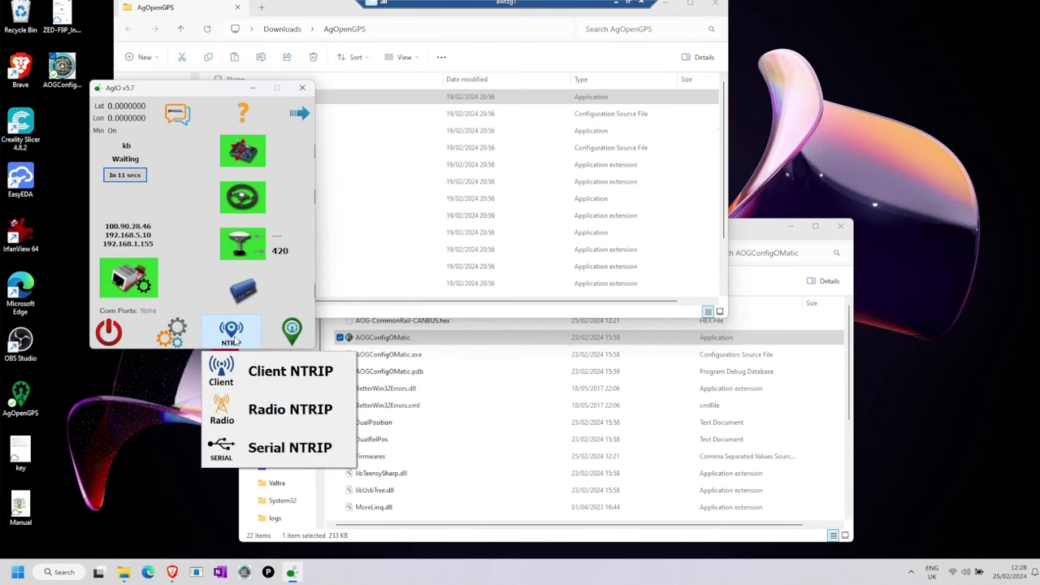
pyautogui.click(244, 370)
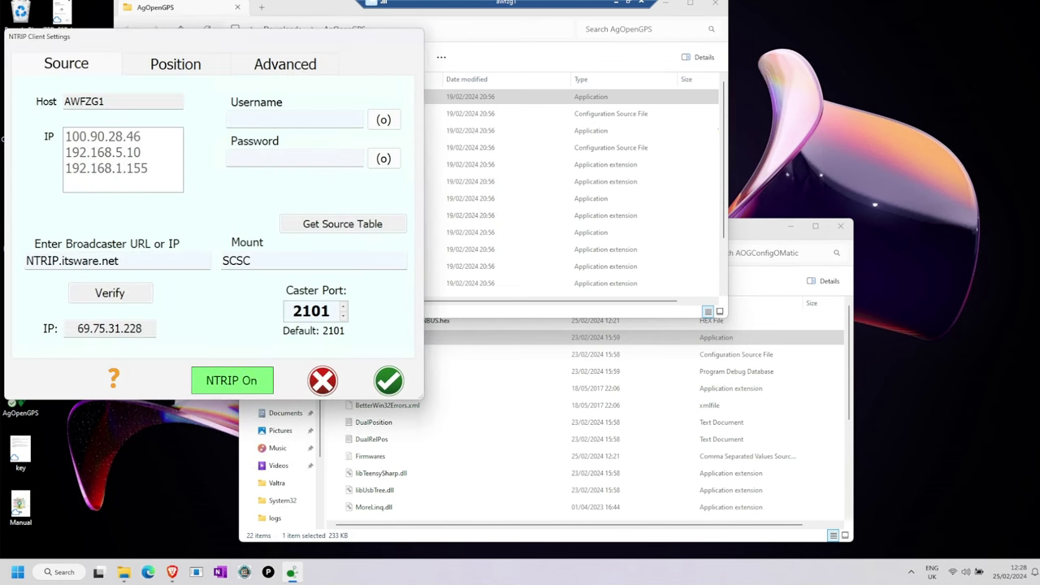
pyautogui.moveTo(160, 42); pyautogui.dragTo(410, 89)
pyautogui.click(439, 116)
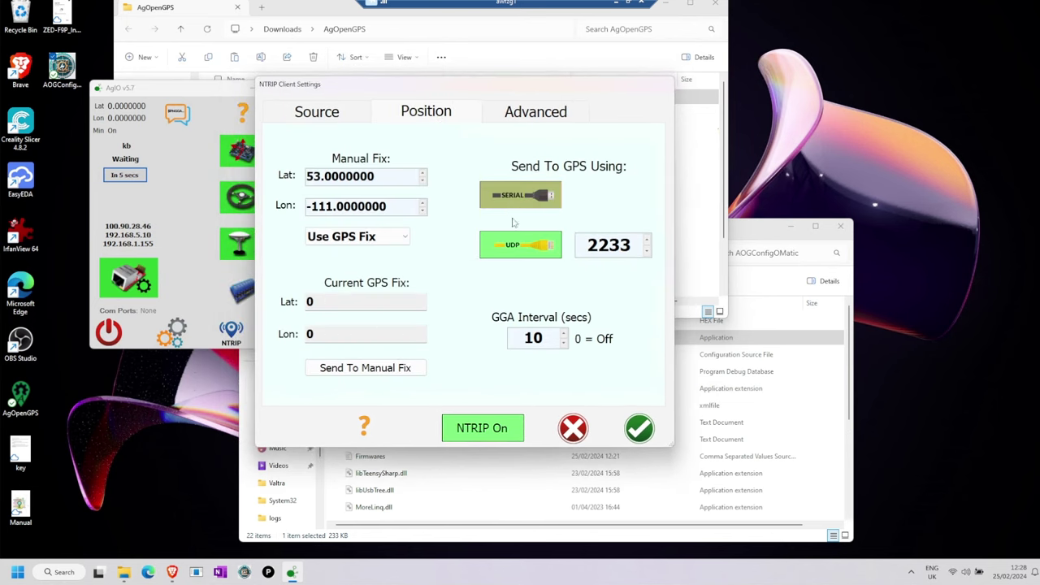
pyautogui.moveTo(556, 229)
pyautogui.mouseDown()
pyautogui.moveTo(452, 270)
pyautogui.moveTo(526, 271)
pyautogui.moveTo(557, 234)
pyautogui.mouseUp()
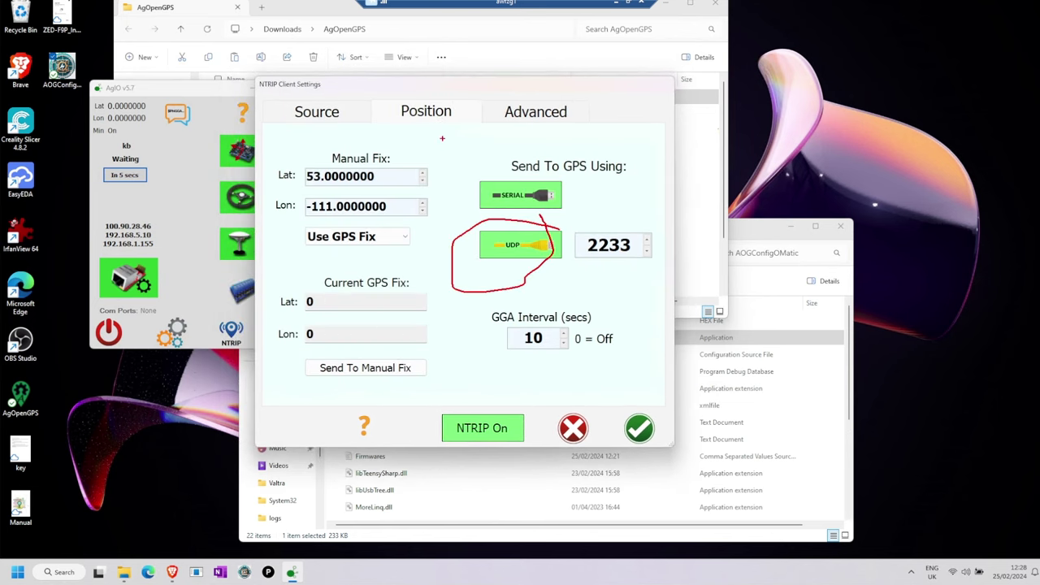
pyautogui.press('Escape')
pyautogui.click(320, 113)
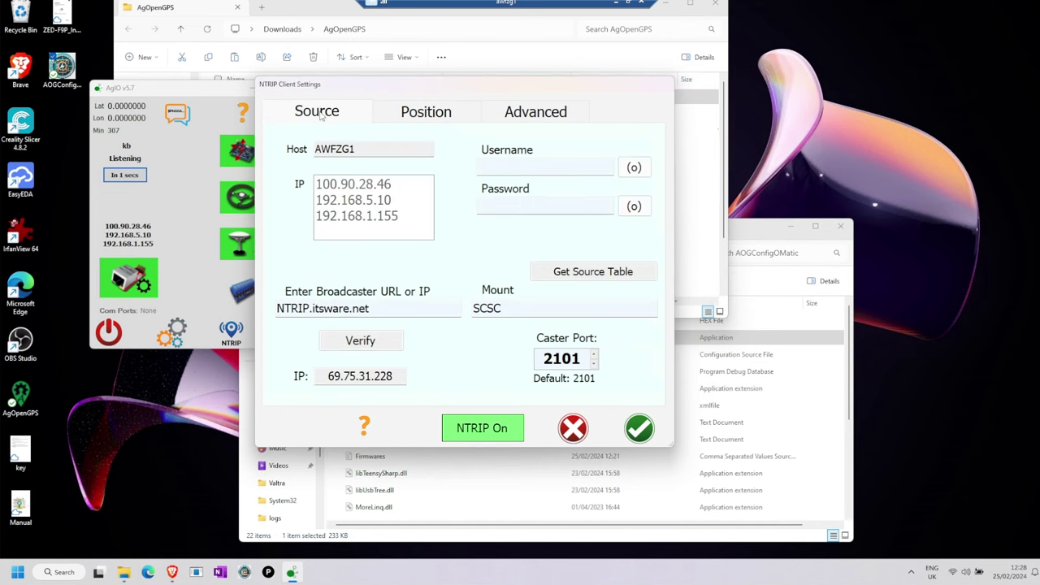
# Step: Replace the old broadcaster address with caster.centipede.fr
pyautogui.click(368, 309)
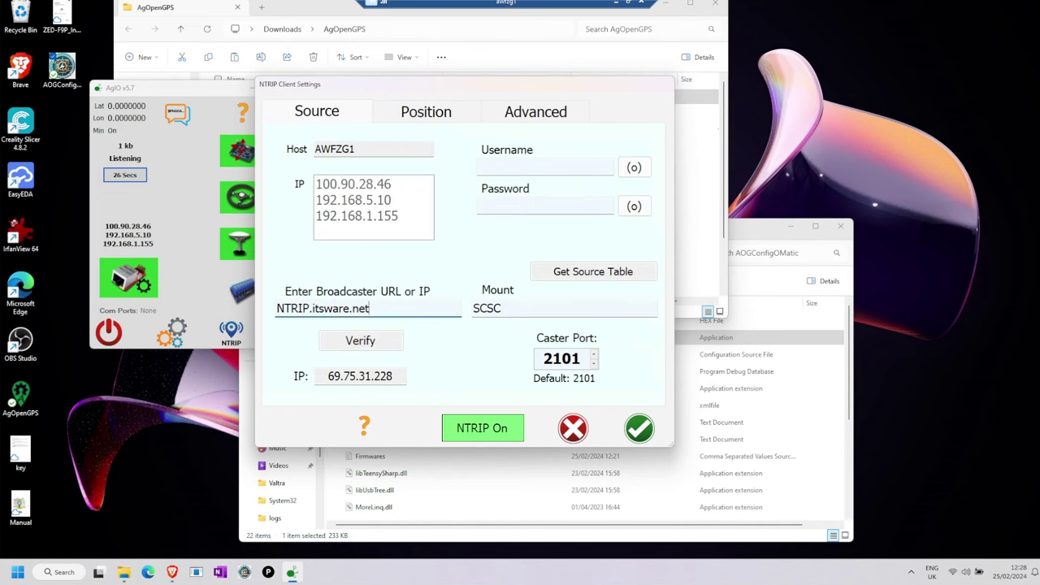
pyautogui.doubleClick(602, 176)
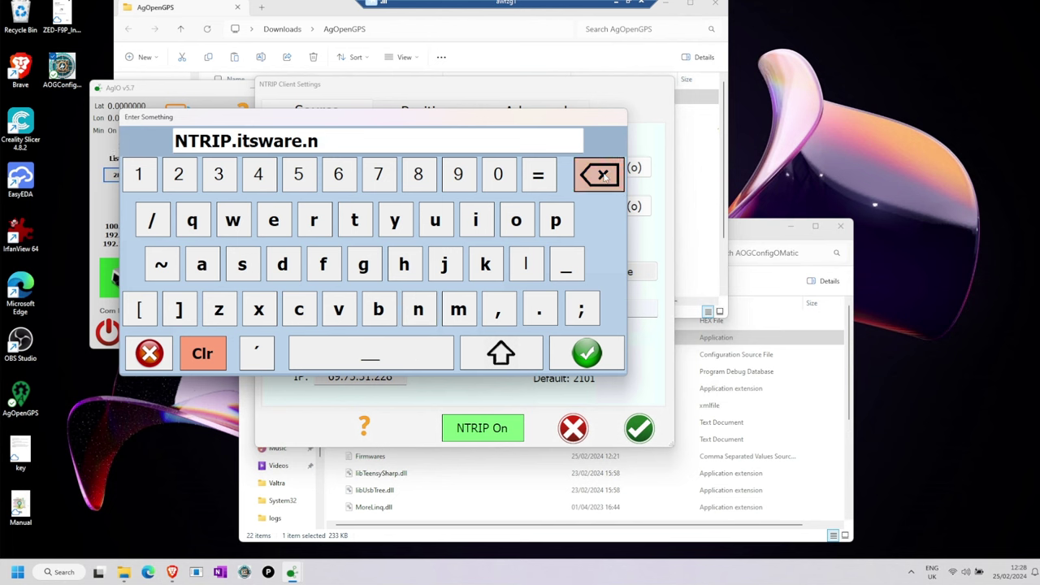
pyautogui.tripleClick(602, 176)
pyautogui.tripleClick(603, 176)
pyautogui.doubleClick(603, 174)
pyautogui.tripleClick(602, 176)
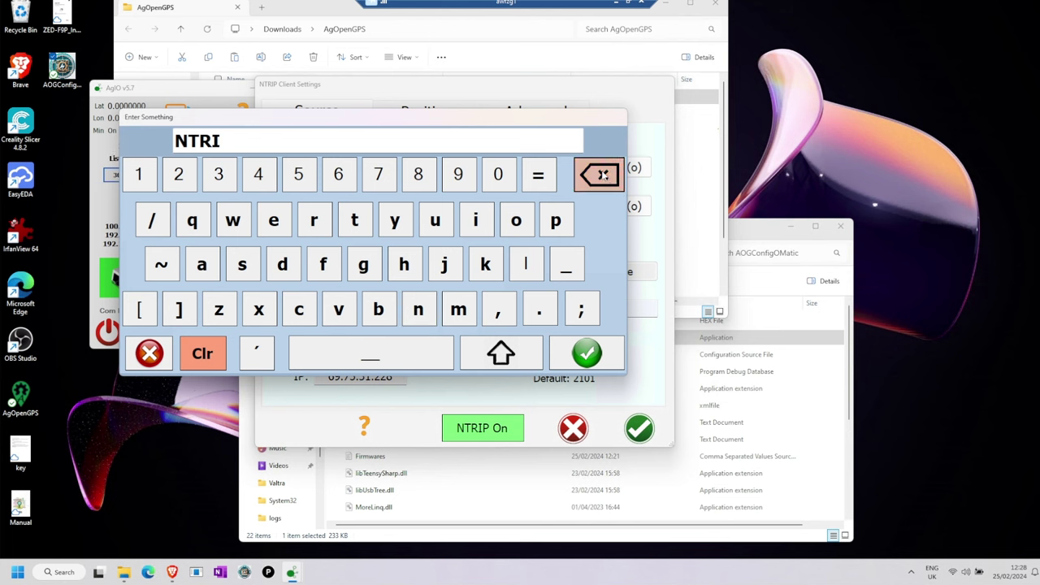
pyautogui.tripleClick(602, 176)
pyautogui.click(602, 176)
pyautogui.write('cas')
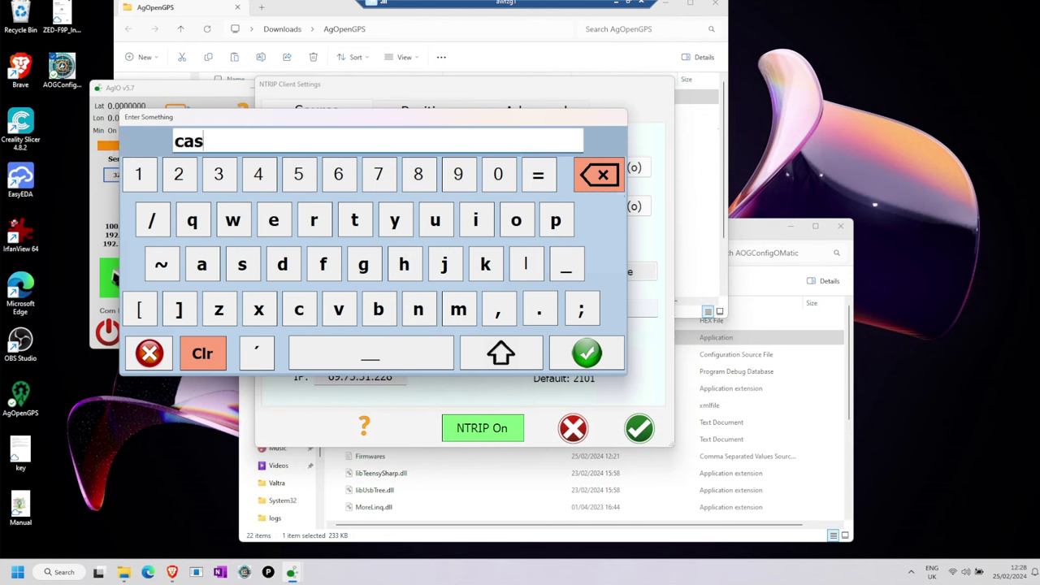
pyautogui.write('ter.centipede.fr')
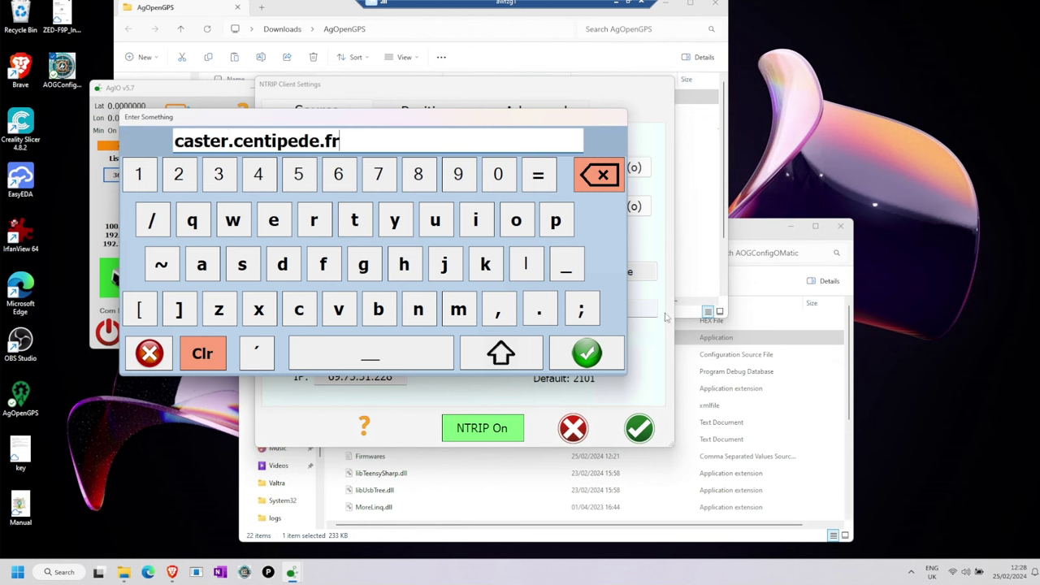
pyautogui.click(587, 353)
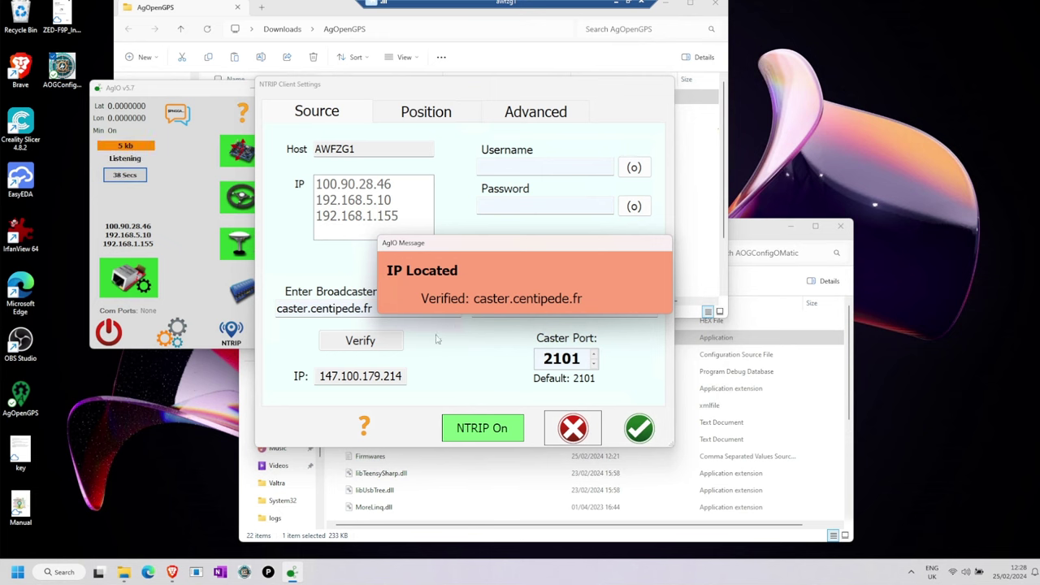
# Step: Enter the caster username and password, set mount point BALLOCH, and save the NTRIP settings
pyautogui.click(524, 169)
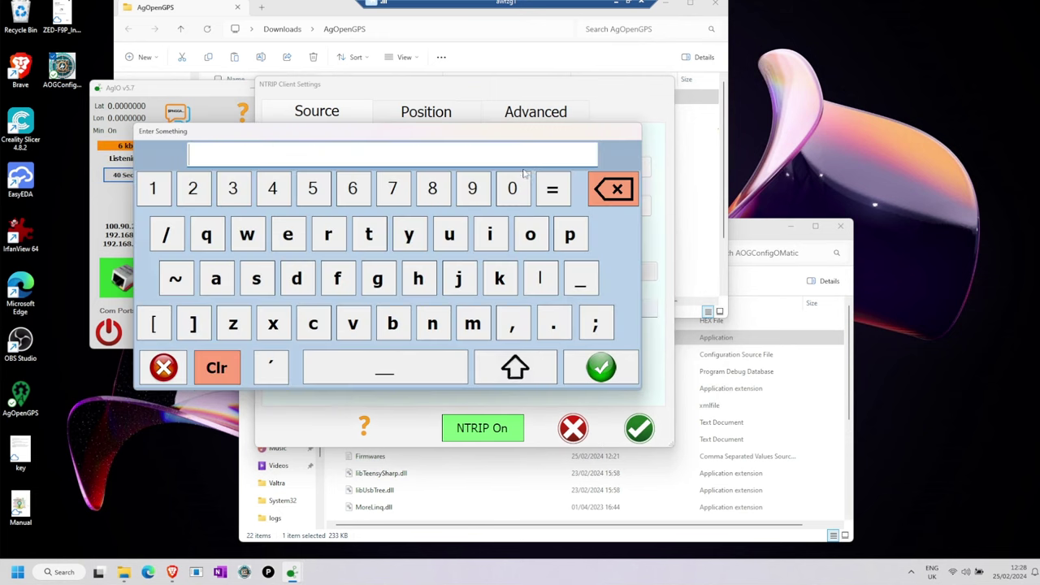
pyautogui.write('centipede')
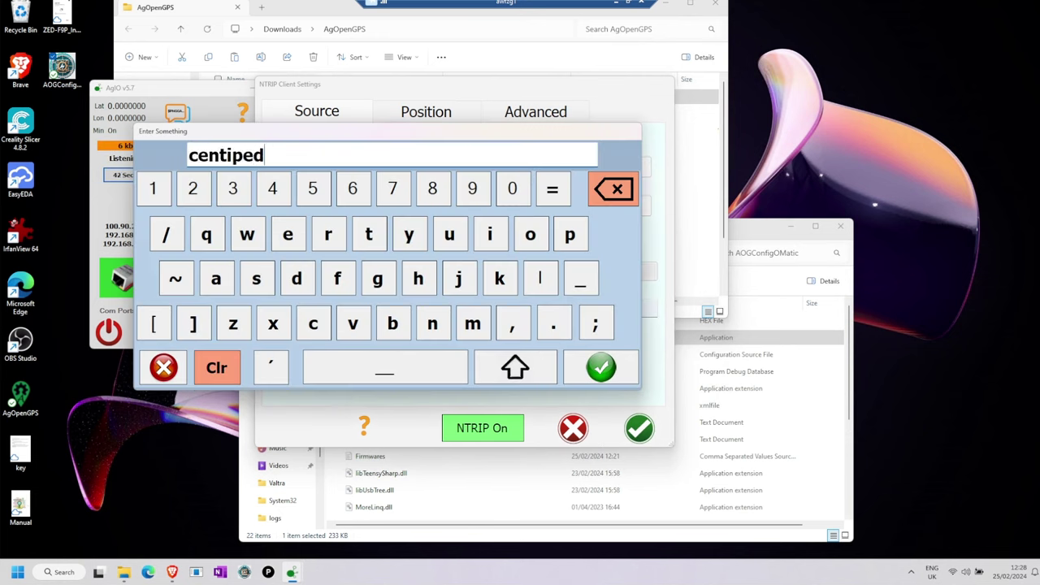
pyautogui.click(602, 367)
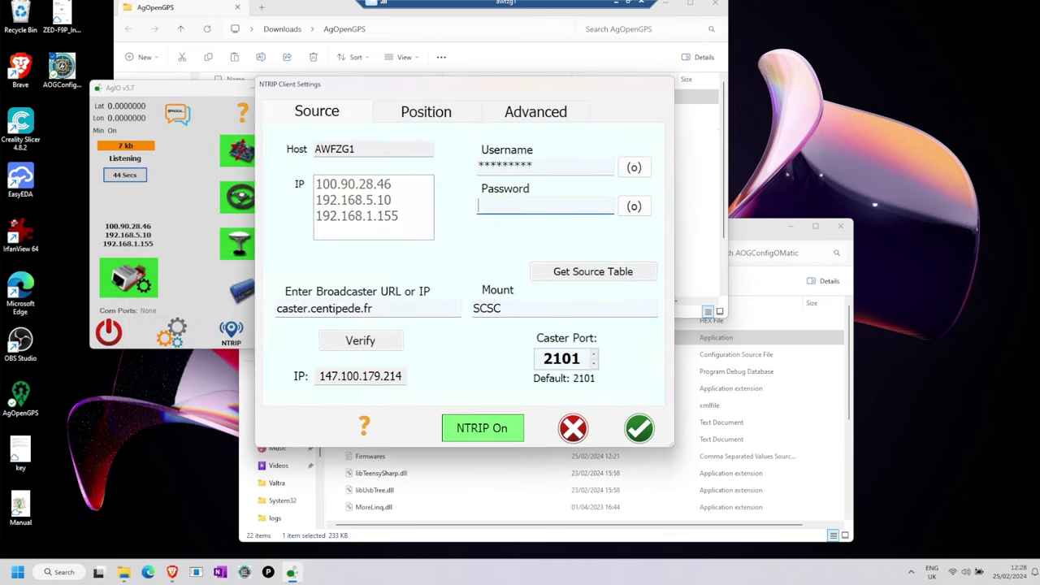
pyautogui.click(528, 208)
pyautogui.write('centipede')
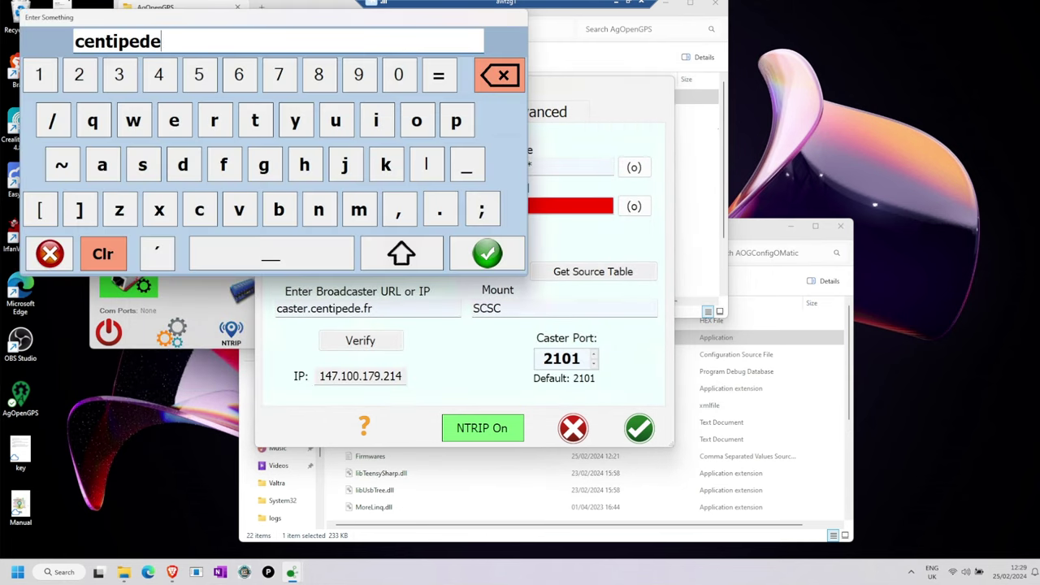
pyautogui.click(481, 259)
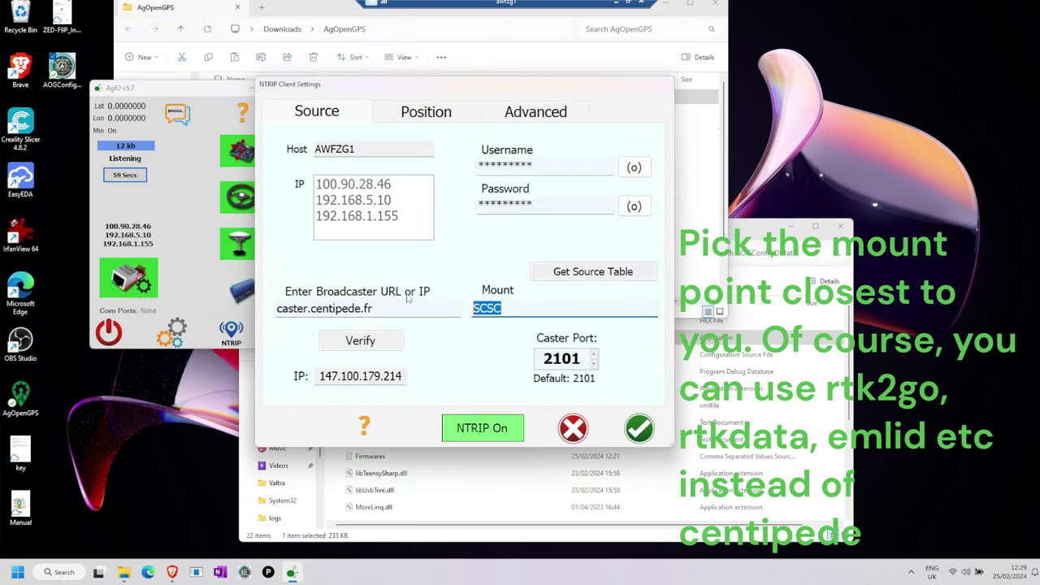
pyautogui.write('BALLOCH')
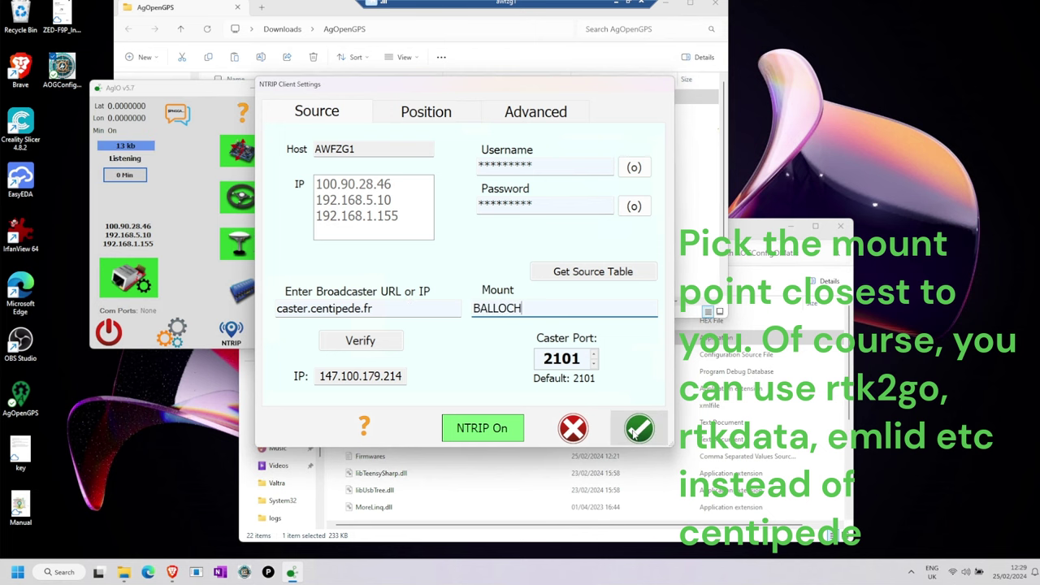
pyautogui.click(634, 433)
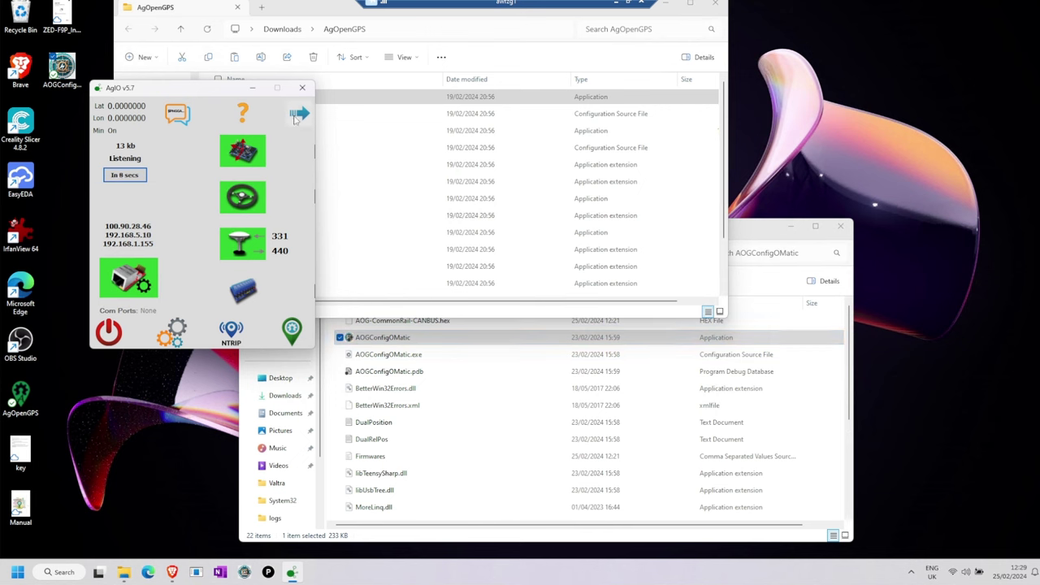
# Step: Expand AgIO's status panel showing BALLOCH corrections, launch AgOpenGPS 6.0.9 and accept its terms
pyautogui.click(299, 120)
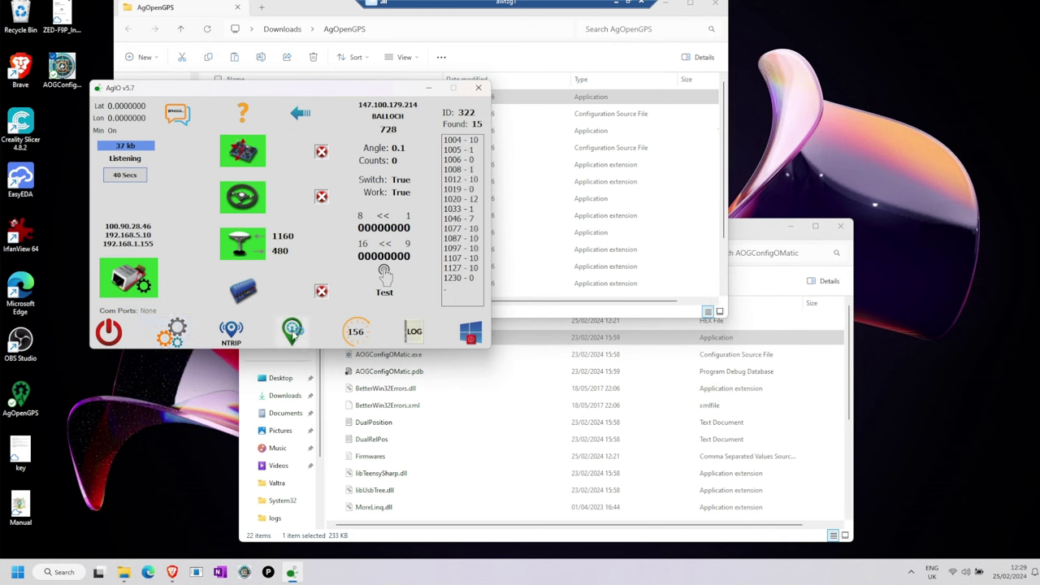
pyautogui.click(293, 331)
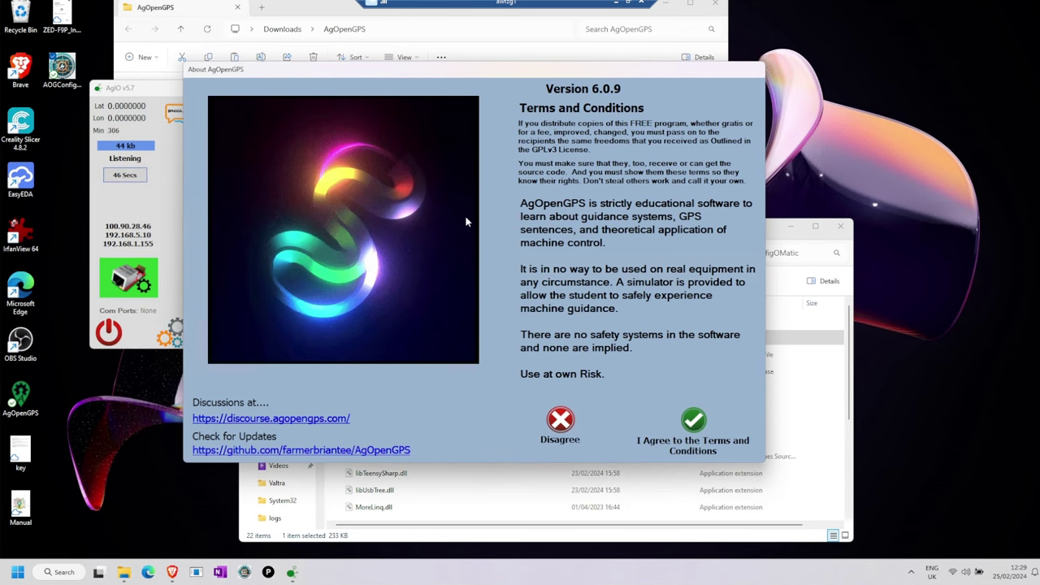
pyautogui.click(696, 427)
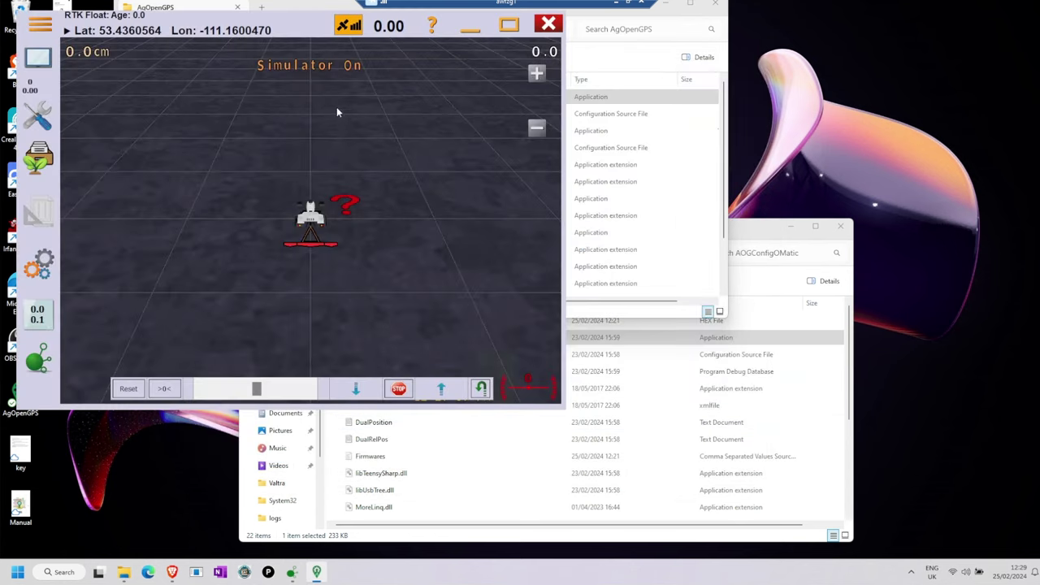
# Step: Turn off Simulator On in AgOpenGPS's main menu
pyautogui.moveTo(286, 21); pyautogui.dragTo(470, 55)
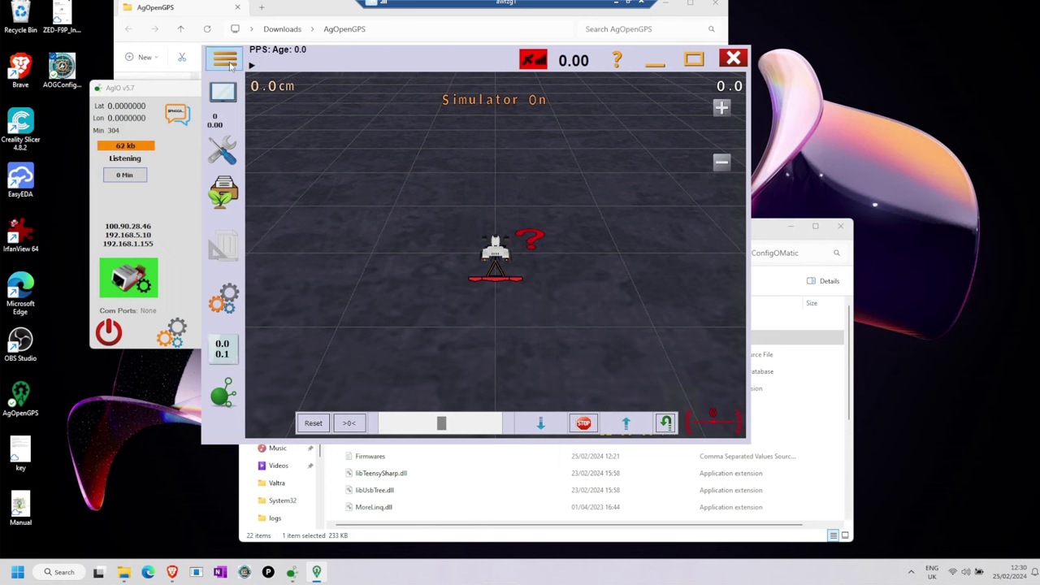
pyautogui.click(225, 58)
pyautogui.click(270, 238)
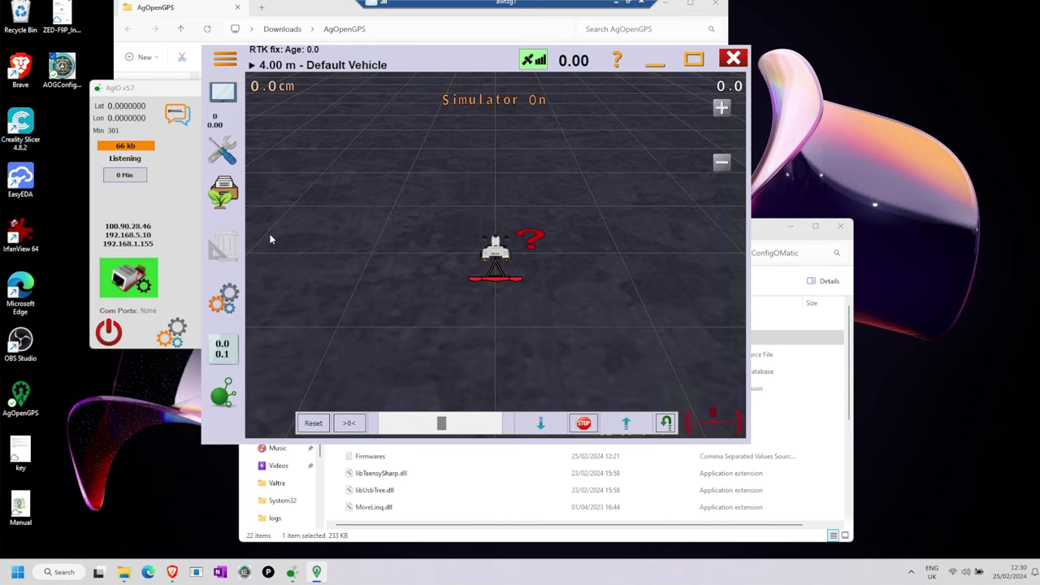
pyautogui.moveTo(420, 56); pyautogui.dragTo(616, 55)
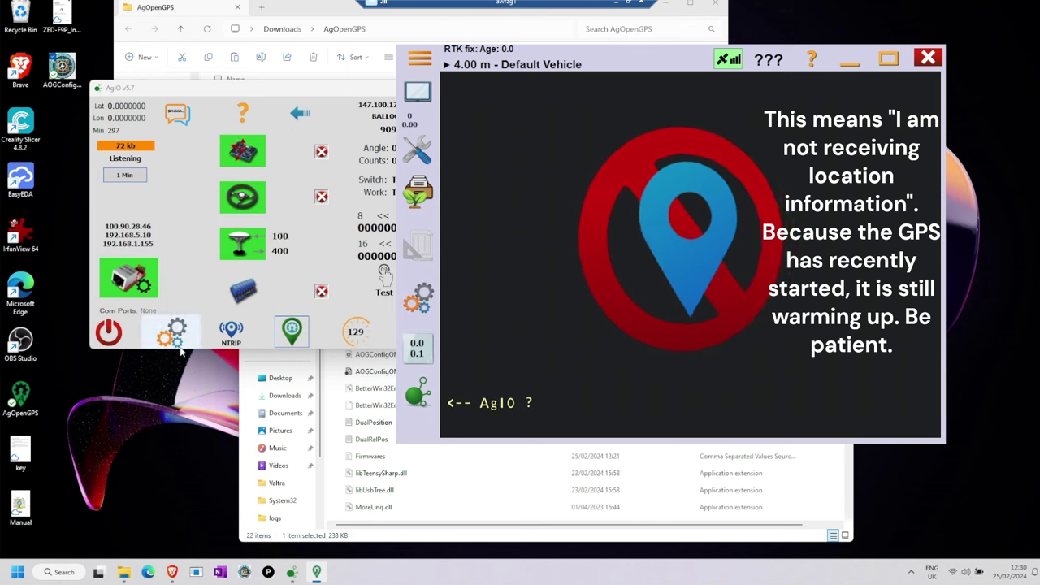
# Step: Check AgIO's UDP Monitor for incoming PANDA position sentences, then close it
pyautogui.click(180, 338)
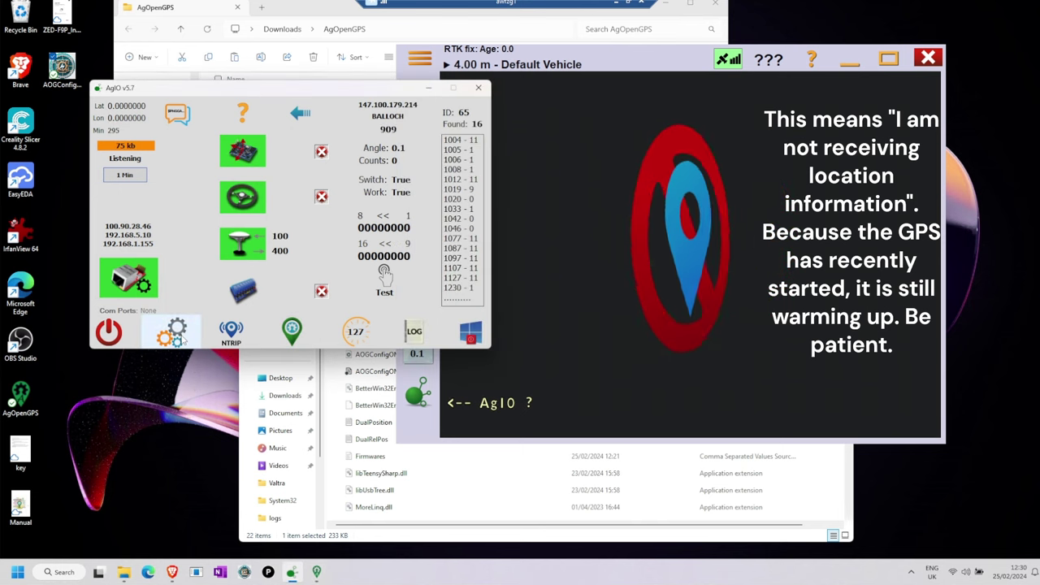
pyautogui.click(180, 338)
pyautogui.click(244, 411)
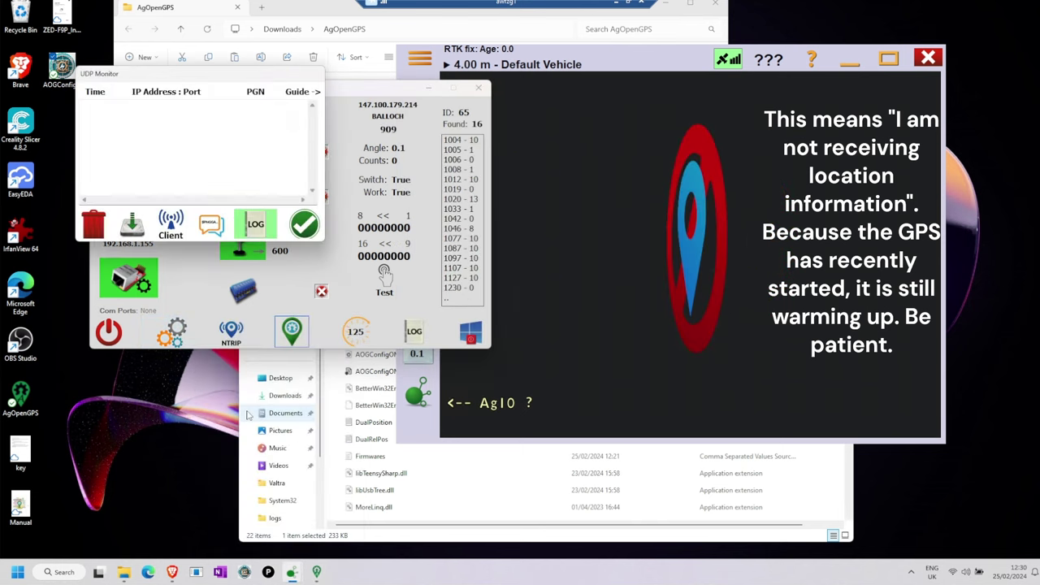
pyautogui.click(209, 226)
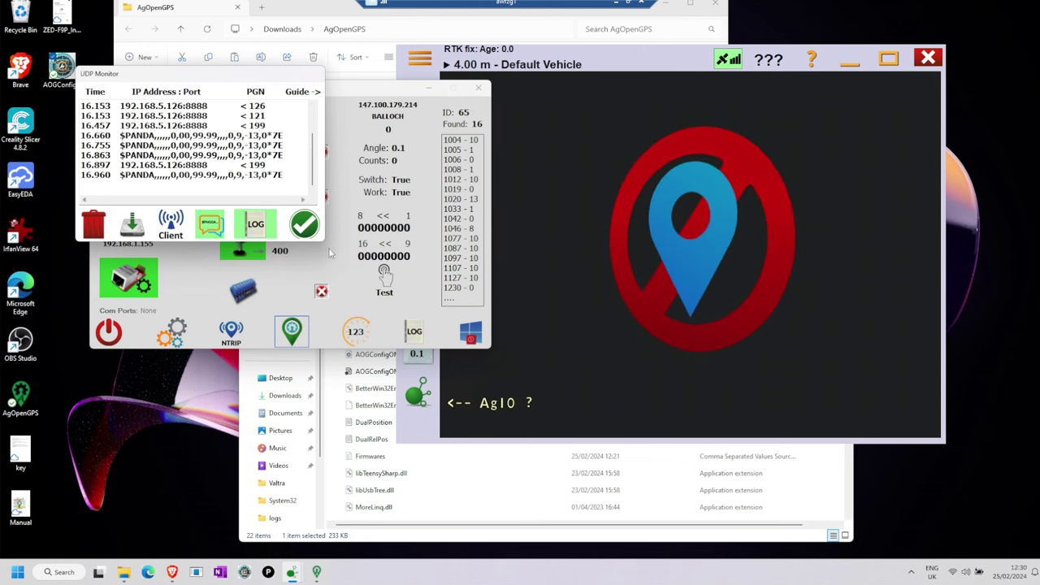
pyautogui.moveTo(322, 239); pyautogui.dragTo(611, 447)
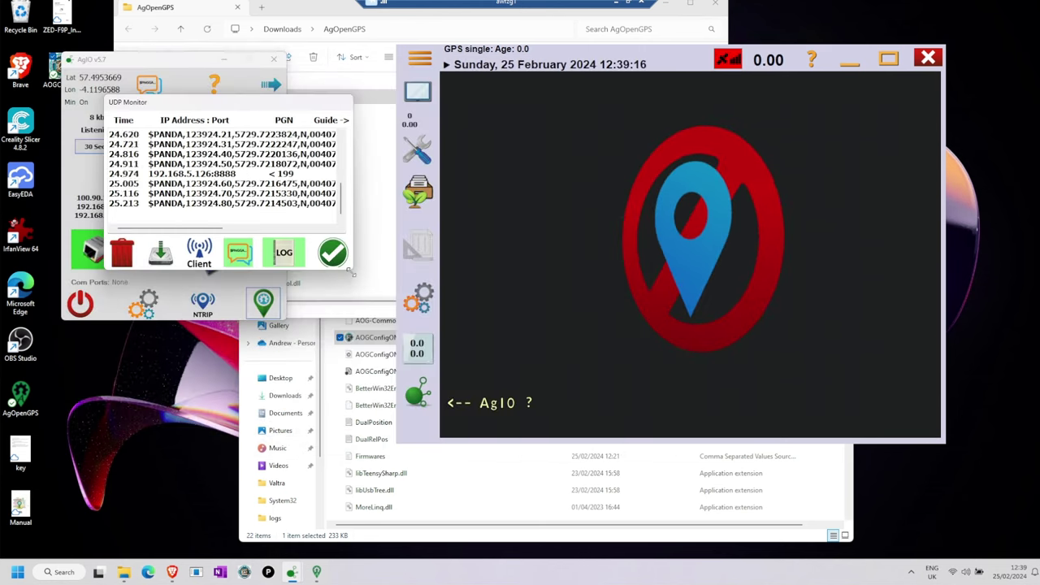
pyautogui.moveTo(360, 268); pyautogui.dragTo(506, 460)
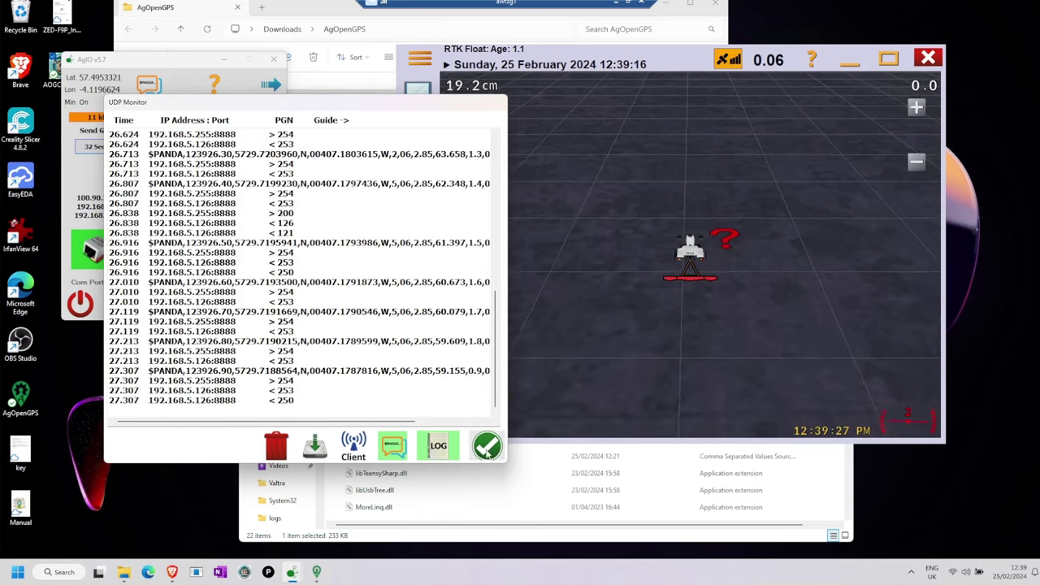
pyautogui.click(487, 446)
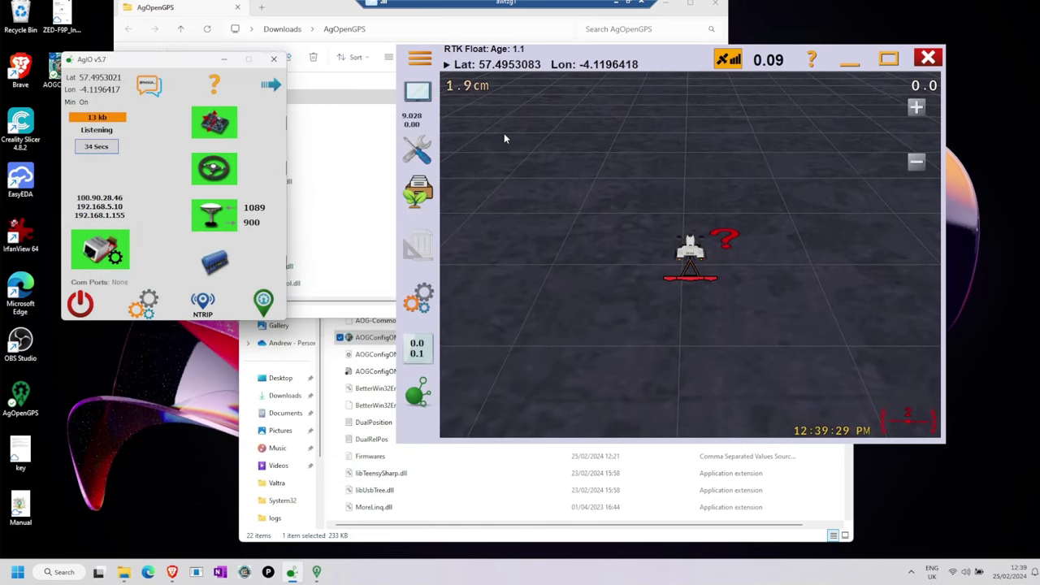